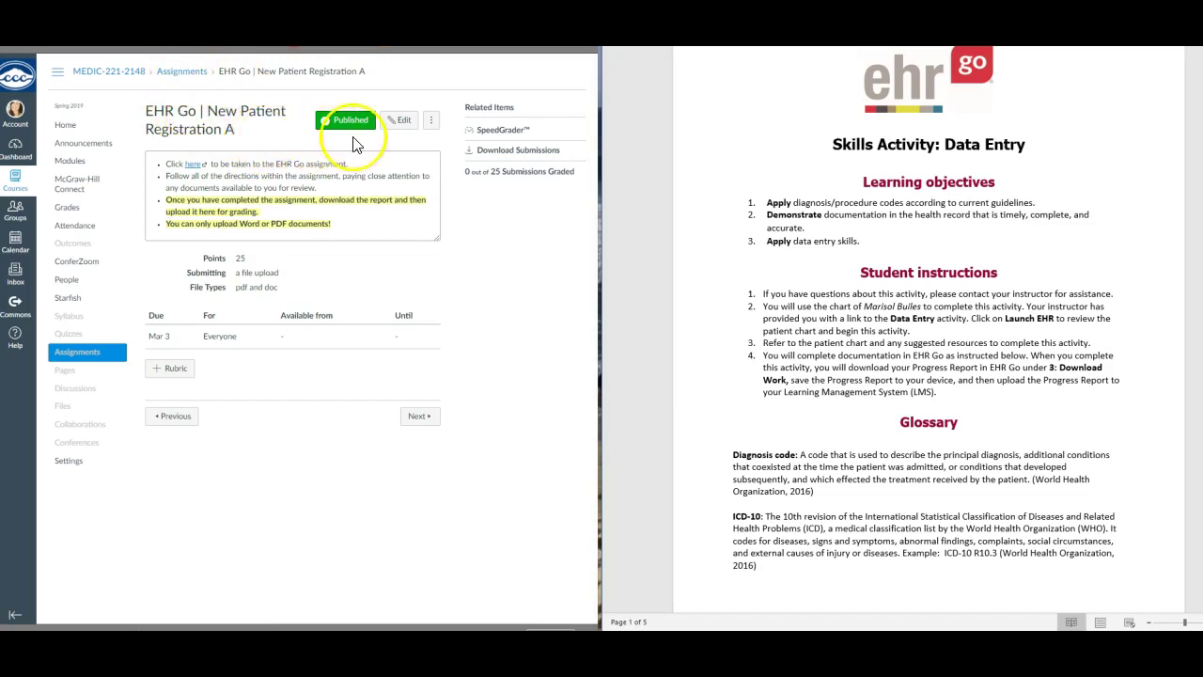
Step: Launch the EHR Go New Patient Registration A activity from the Canvas assignment link
left_click(196, 165)
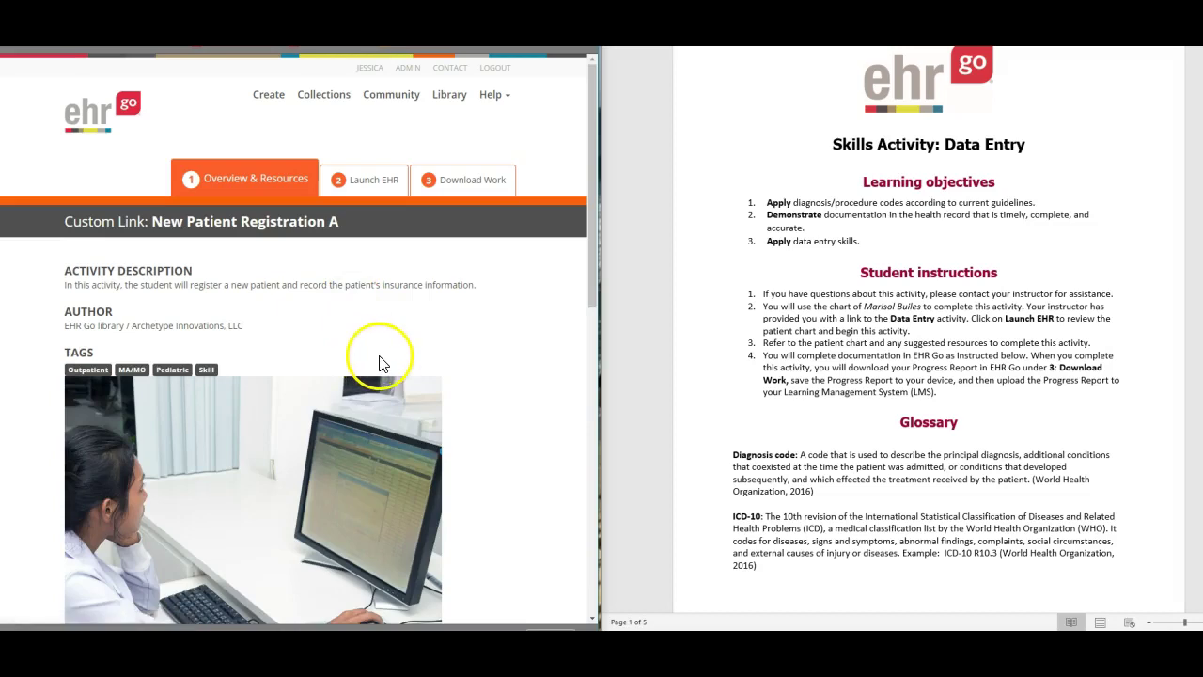
Step: Review the Overview & Topic Resources and close the Skills Activity: Data Entry handout
scroll(436, 318, "down", 5)
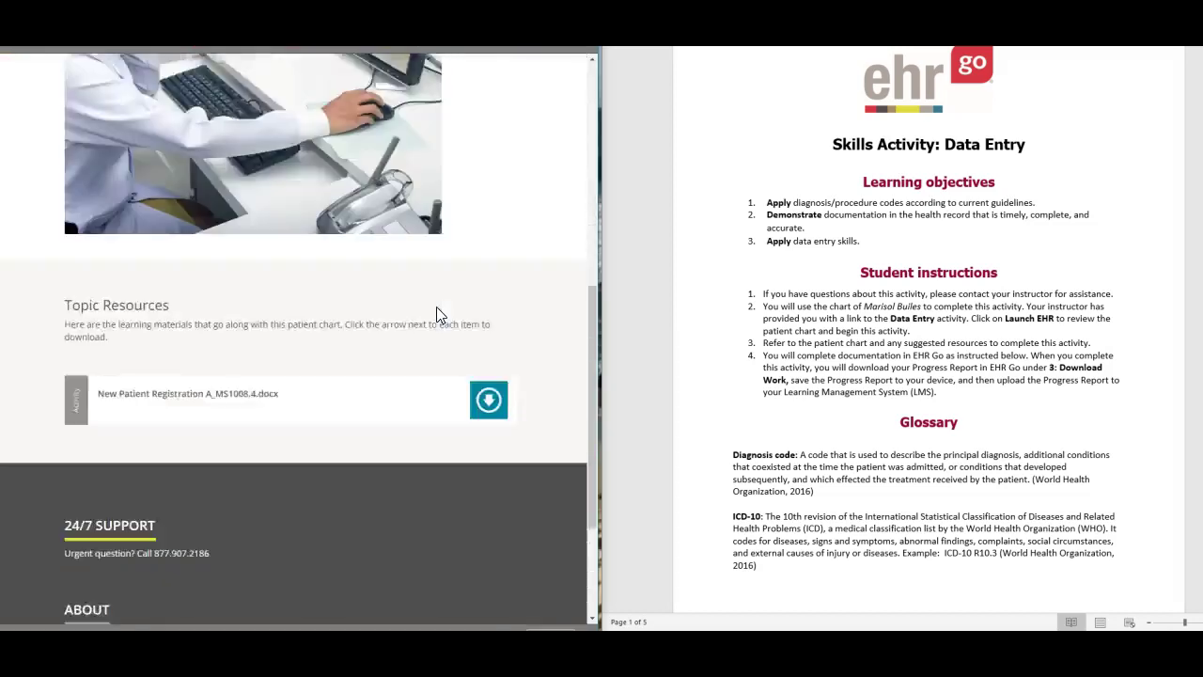
scroll(436, 314, "down", 3)
scroll(436, 314, "up", 3)
left_click(55, 400)
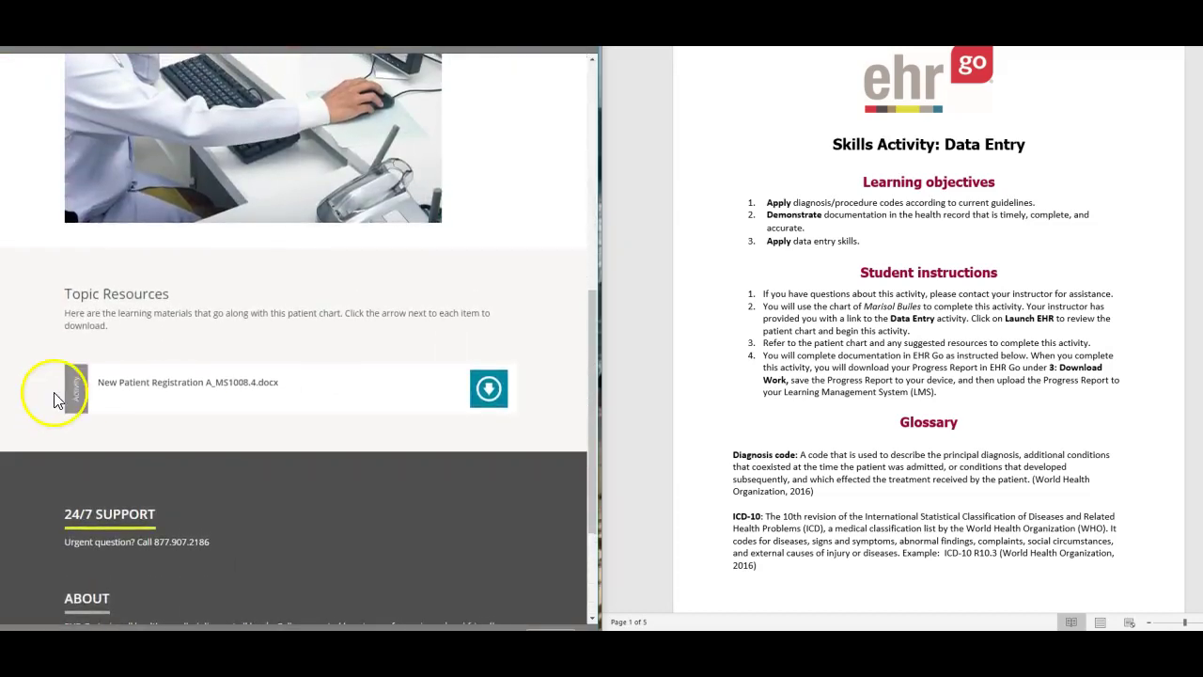
scroll(502, 395, "up", 5)
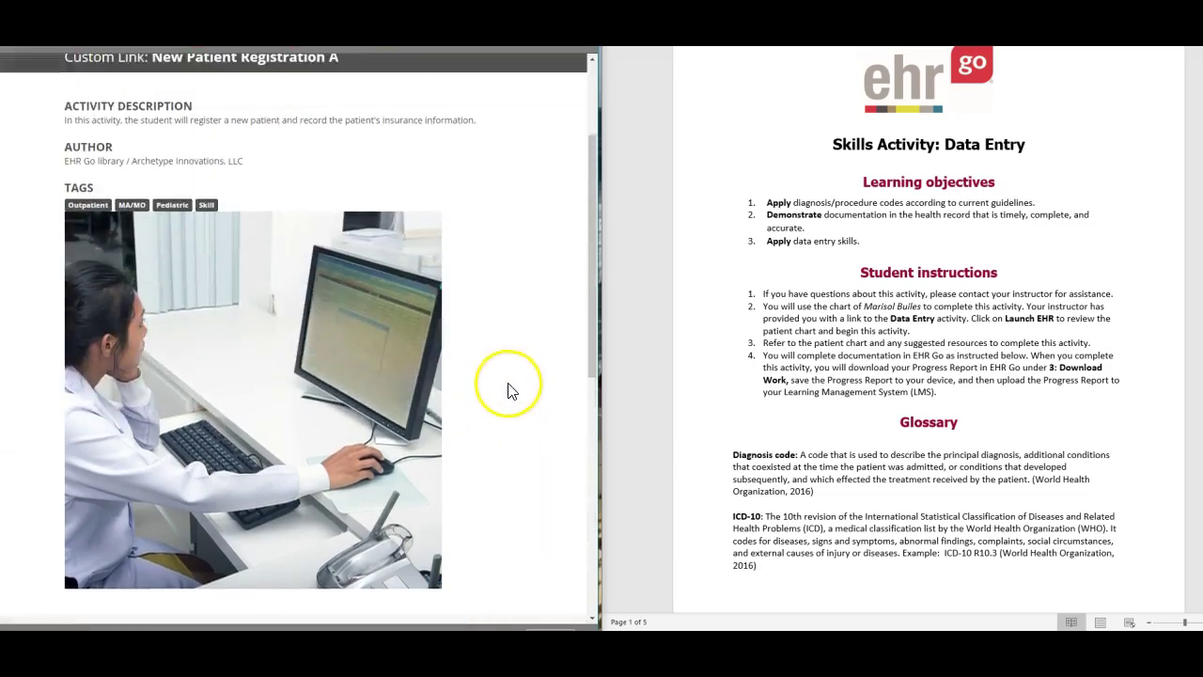
scroll(451, 376, "up", 2)
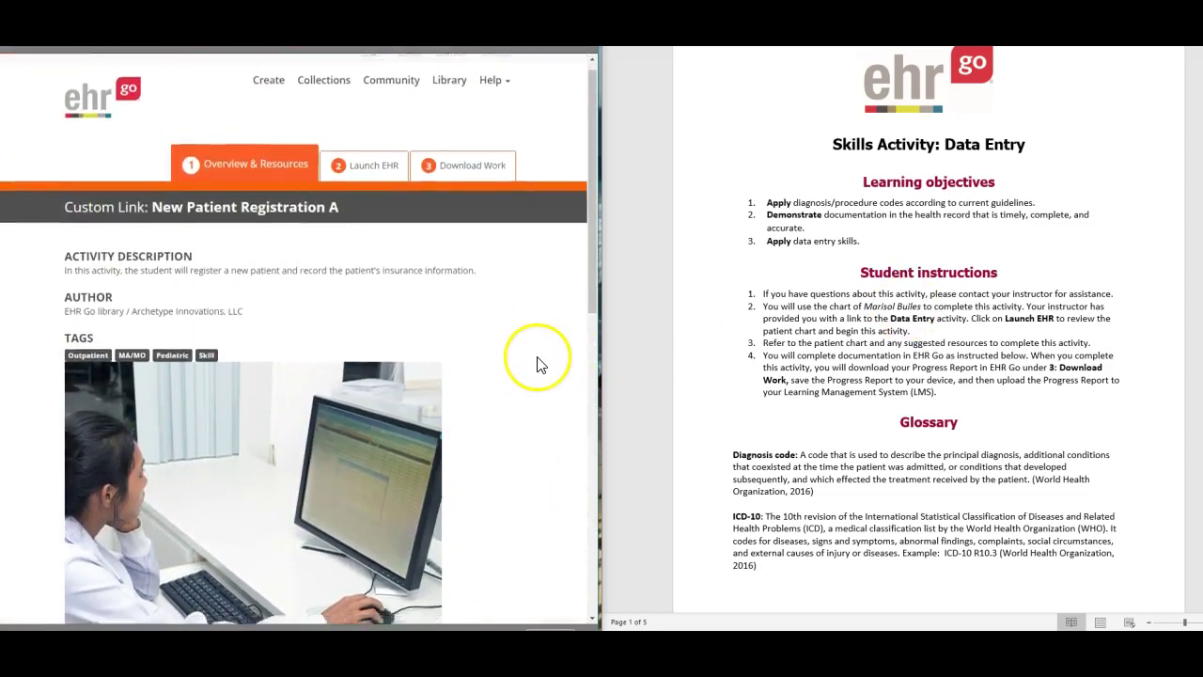
scroll(537, 358, "down", 2)
scroll(931, 306, "down", 2)
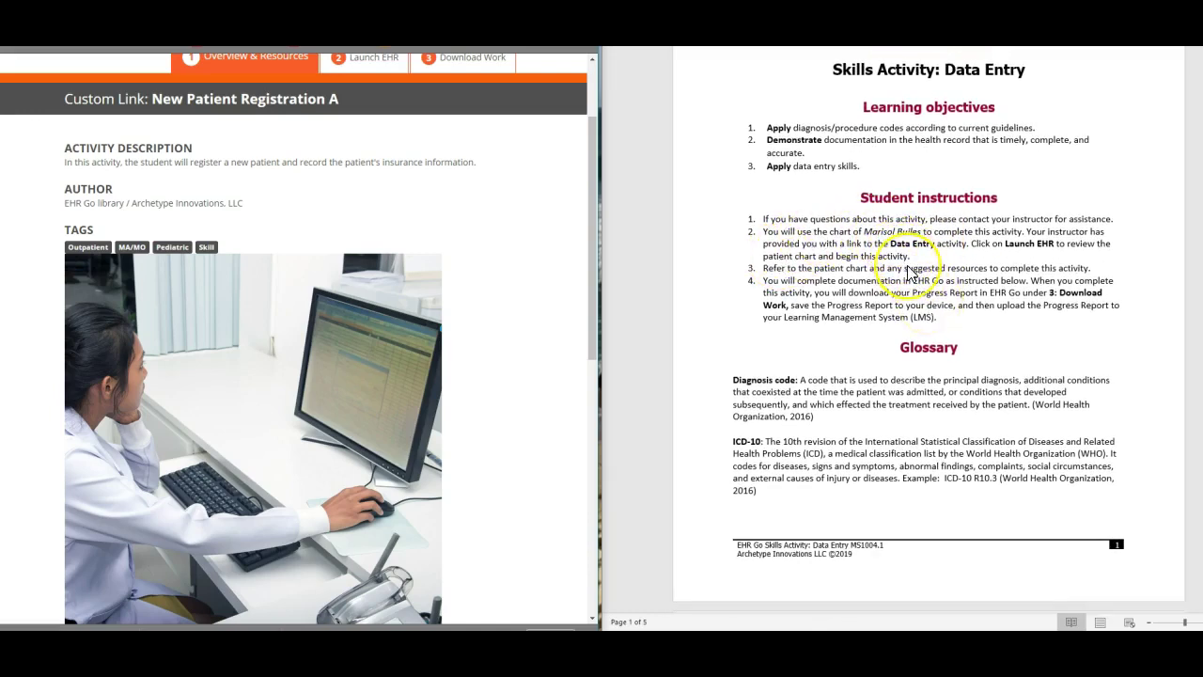
scroll(907, 268, "up", 2)
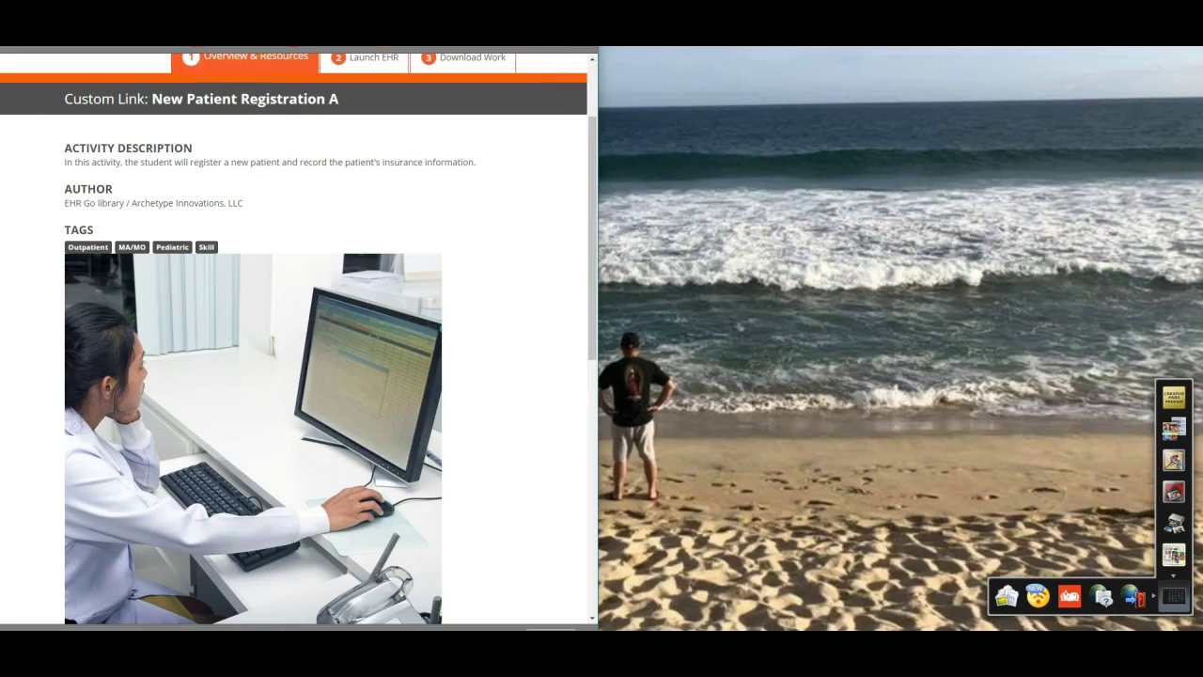
Step: Open New Patient Registration A_MS1008.4 from MEDIC 221 > EHR Go Docs
key("alt+Tab")
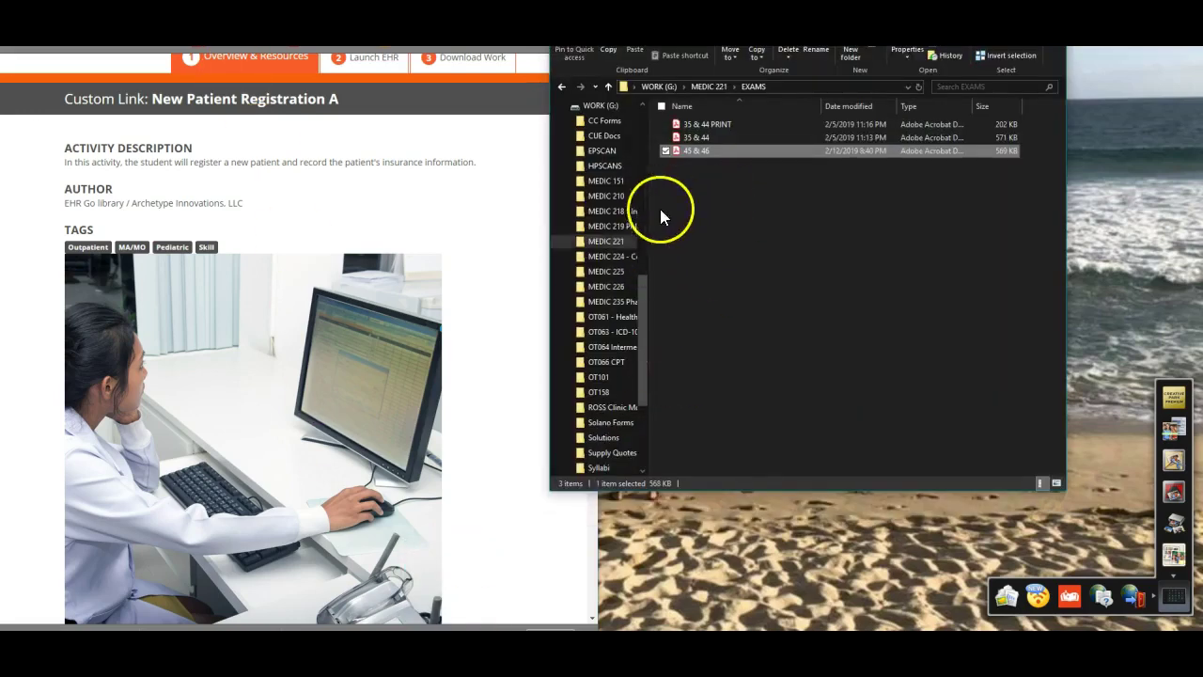
left_click(607, 241)
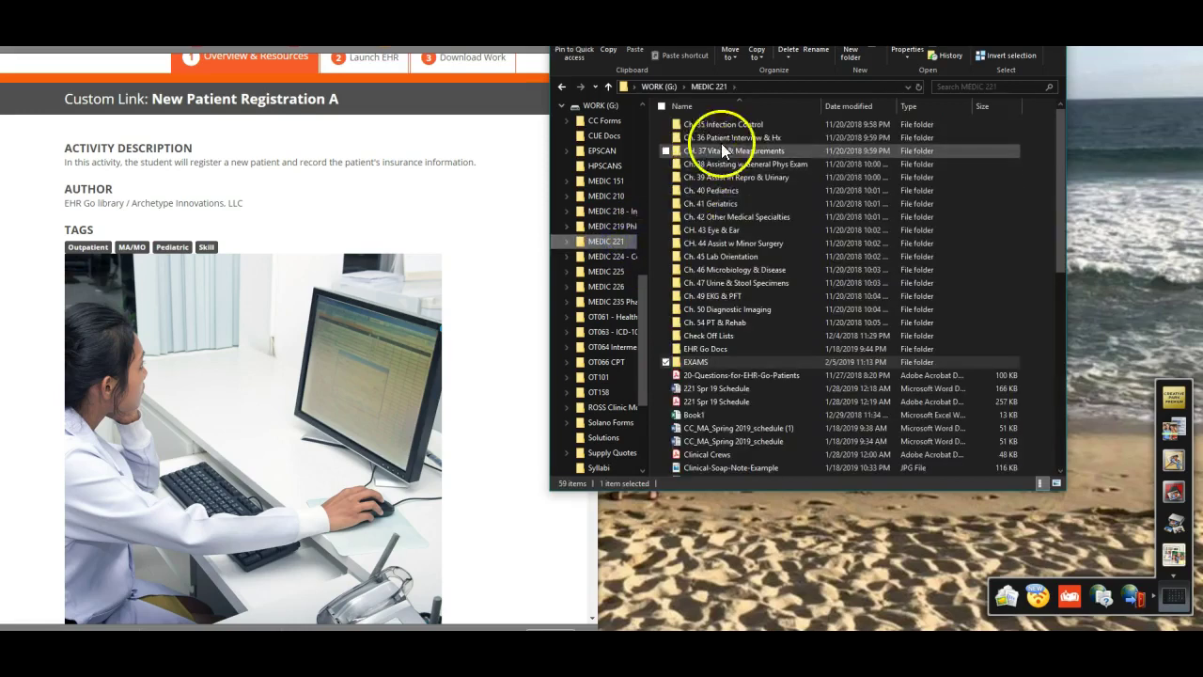
double_click(709, 349)
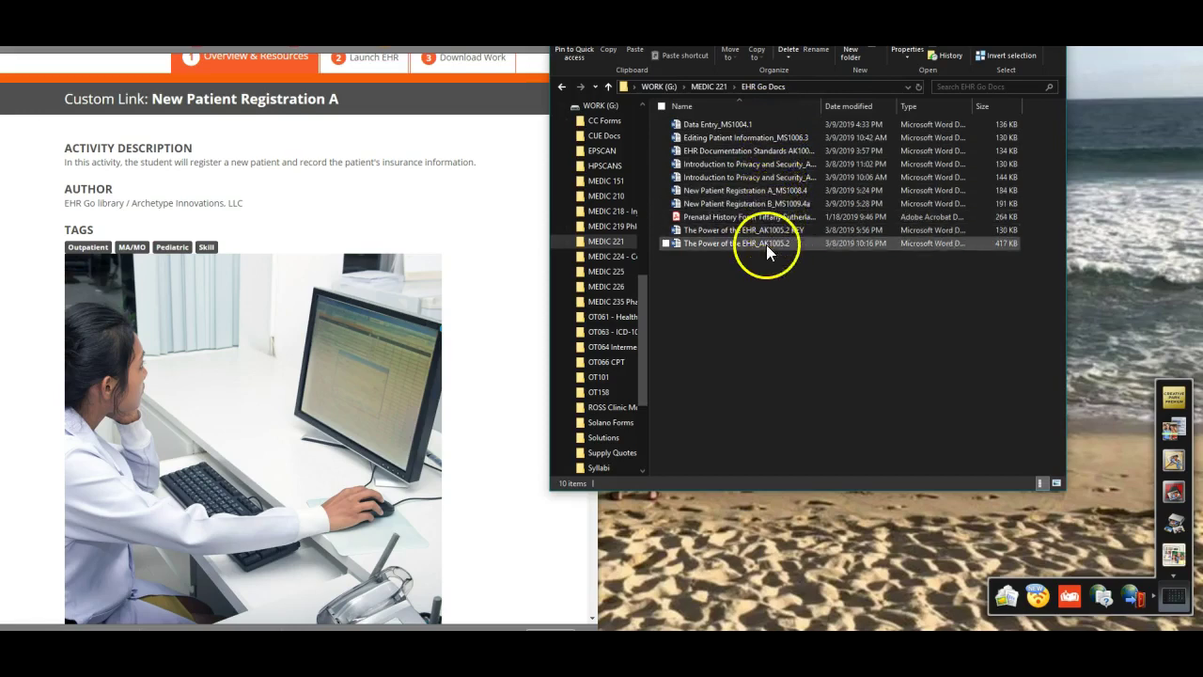
double_click(753, 192)
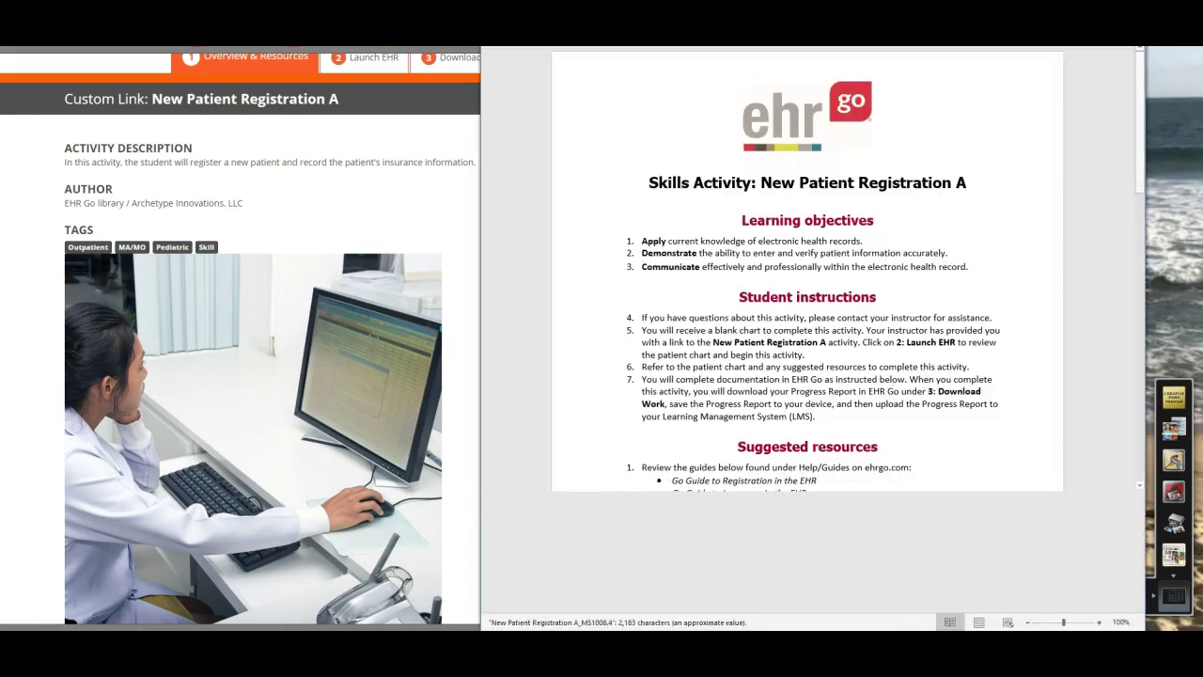
Step: Switch the Word document from Read Mode to Paper Layout
left_click(601, 46)
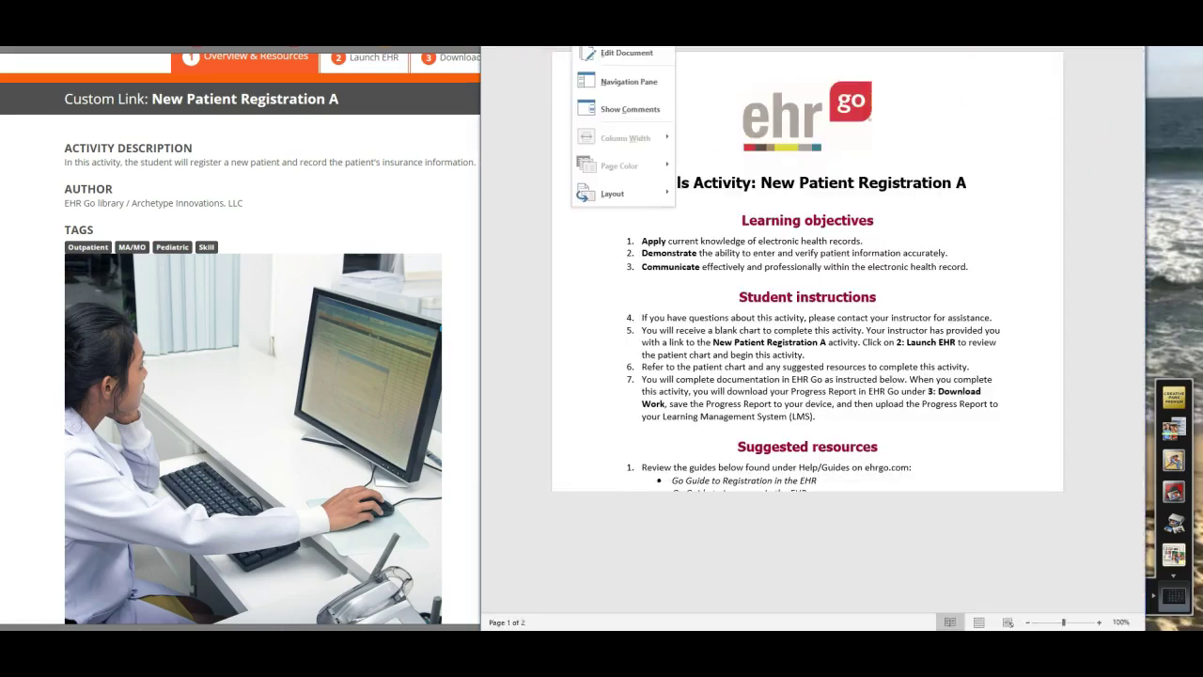
mouse_move(629, 190)
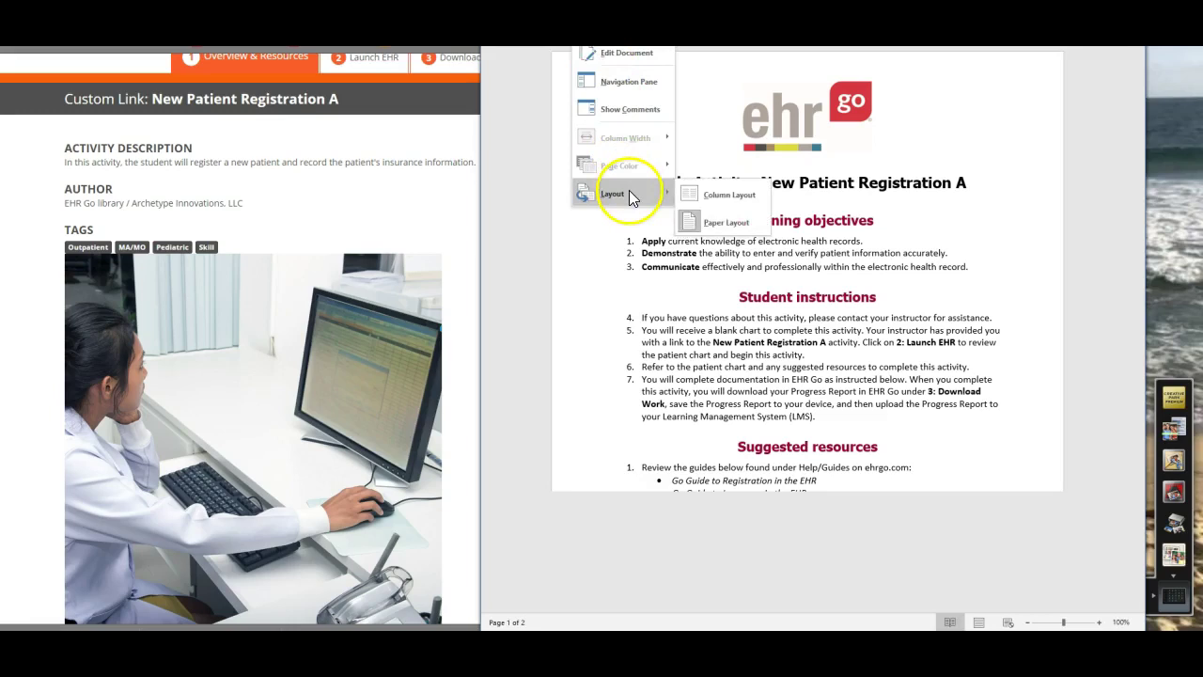
left_click(724, 220)
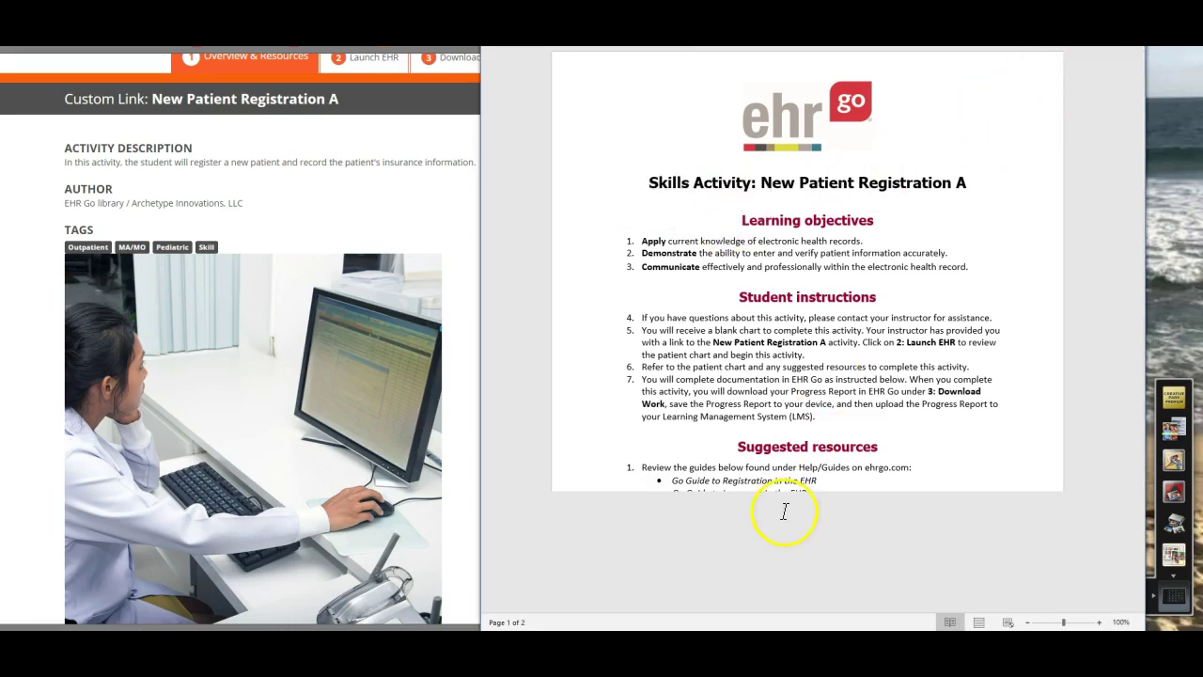
Step: Resize the Word window to half-screen beside the browser
left_click(1128, 54)
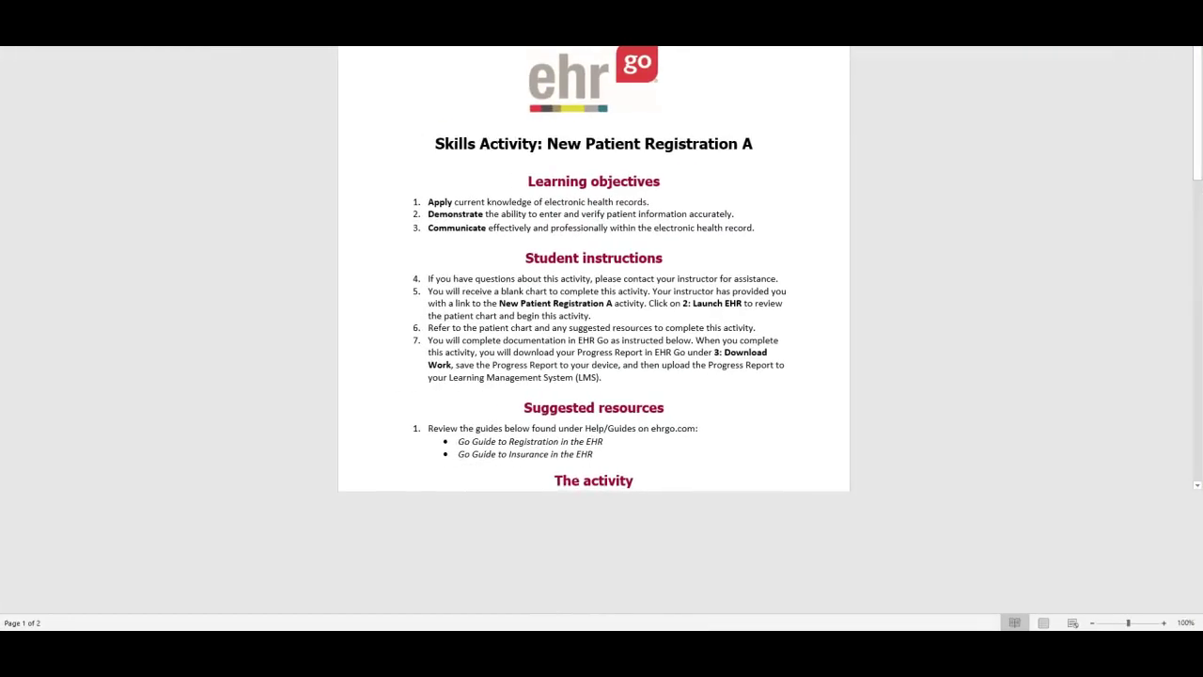
key("super+Down")
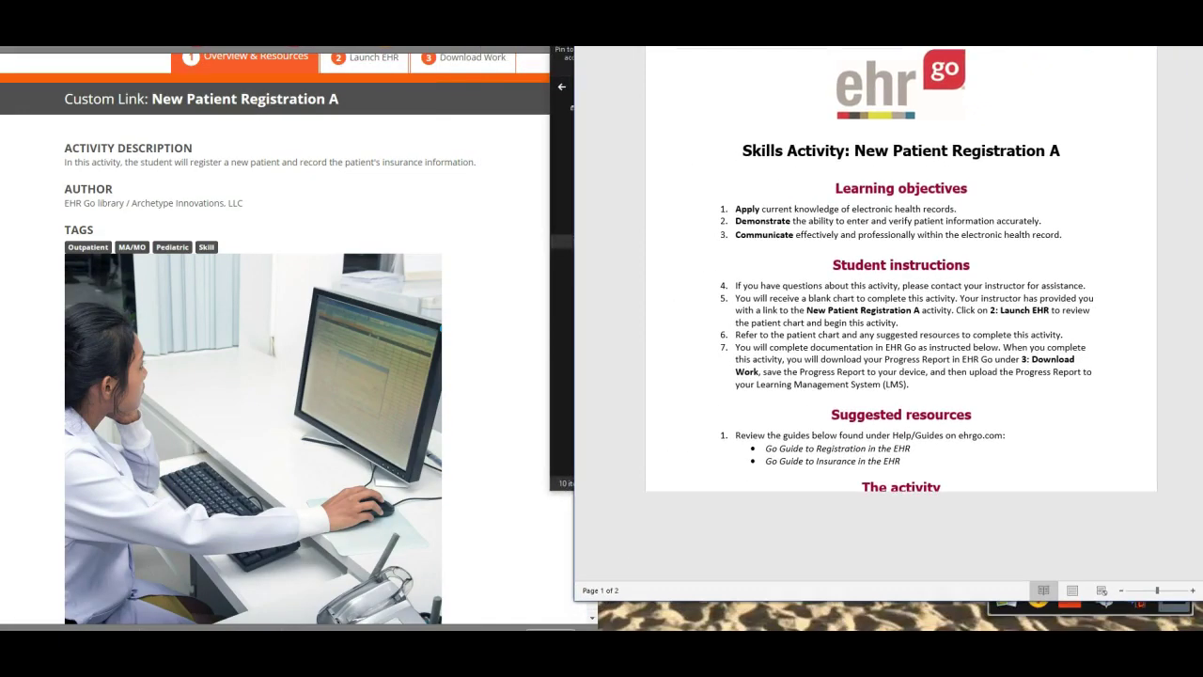
key("alt+Tab")
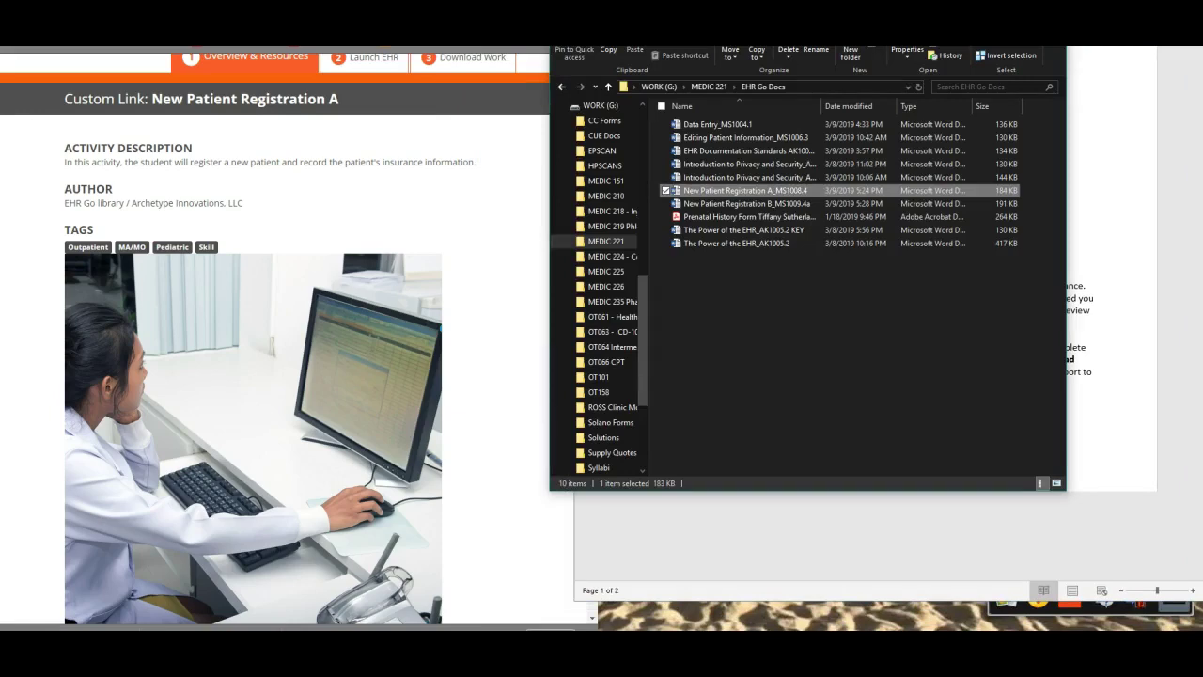
key("alt+Tab")
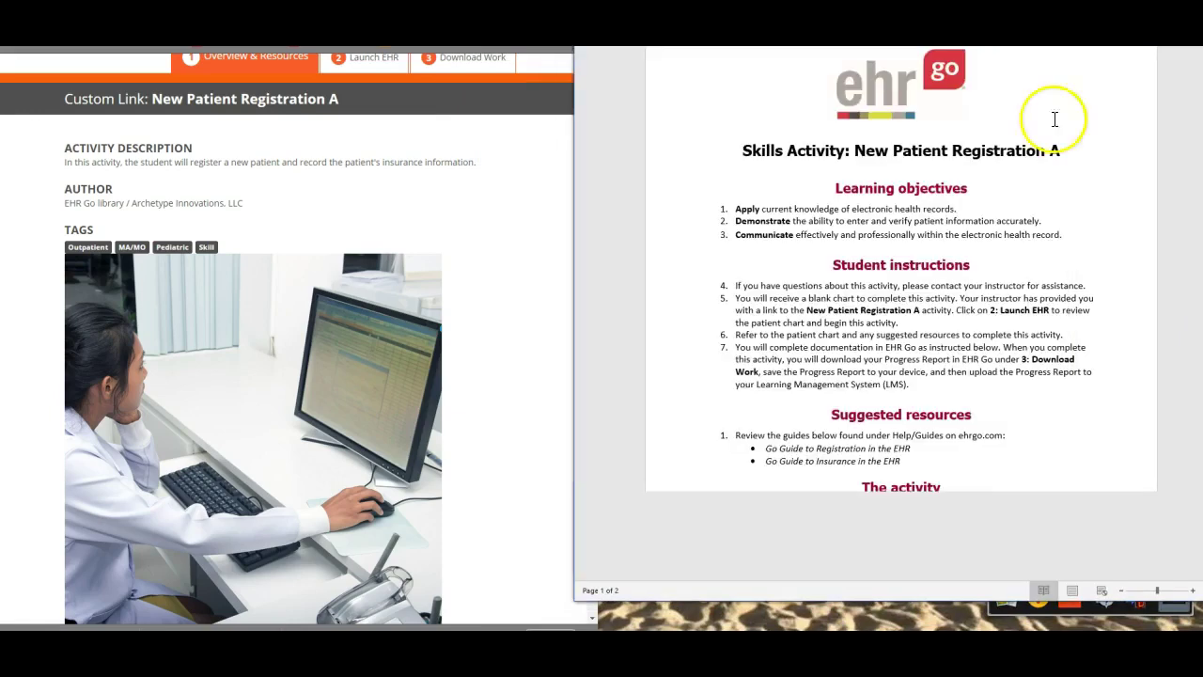
left_click(1072, 590)
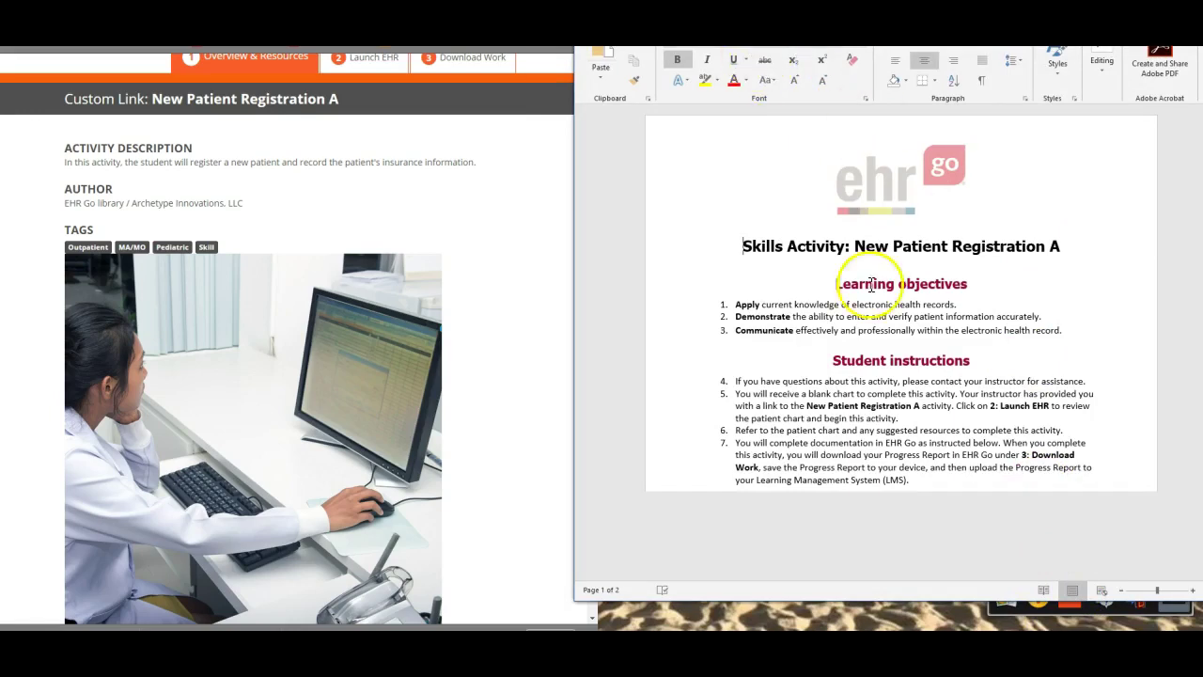
scroll(841, 475, "down", 3)
scroll(857, 458, "up", 2)
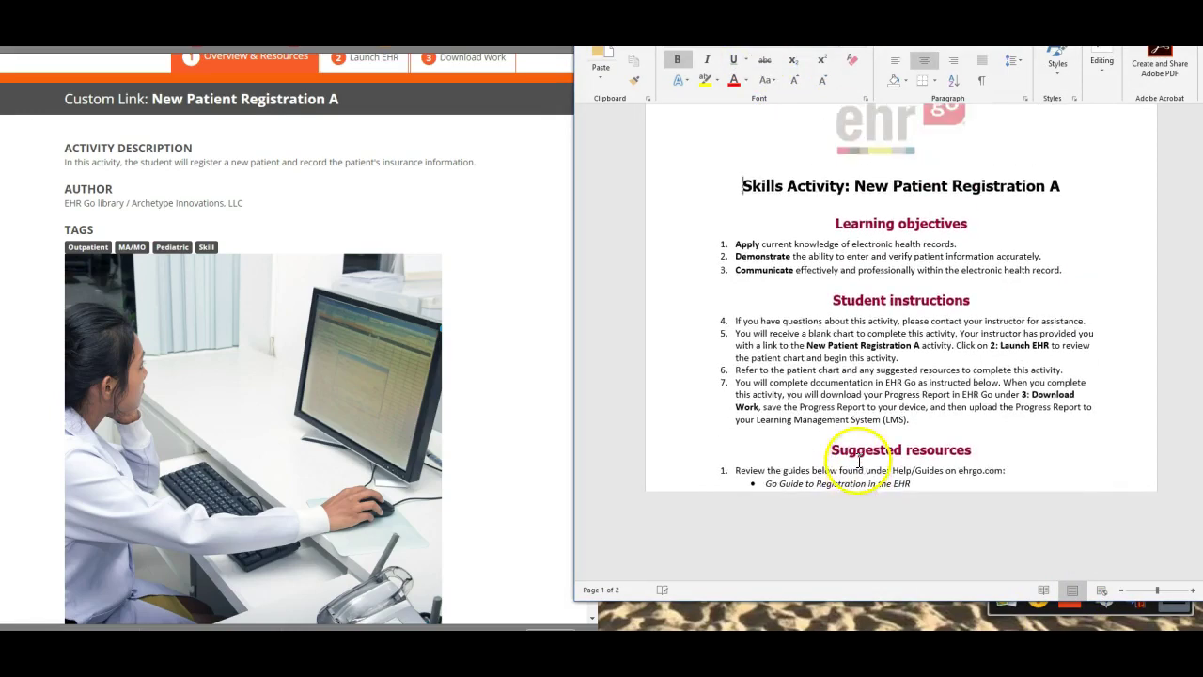
scroll(853, 459, "down", 3)
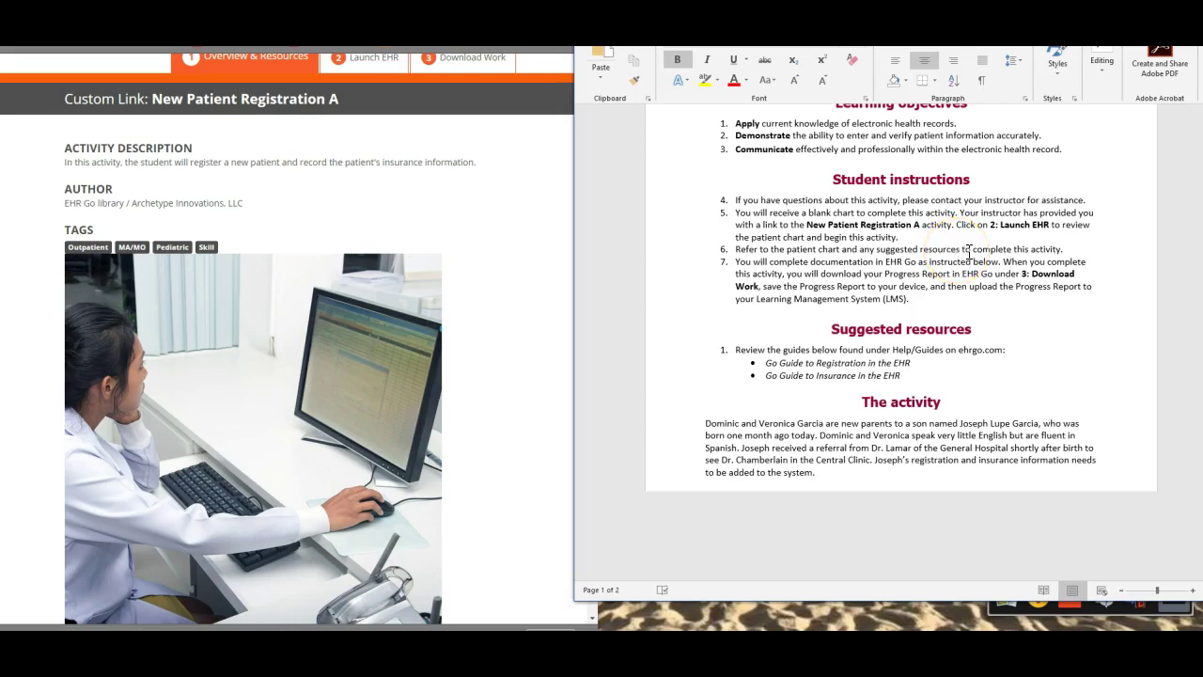
scroll(969, 254, "down", 1)
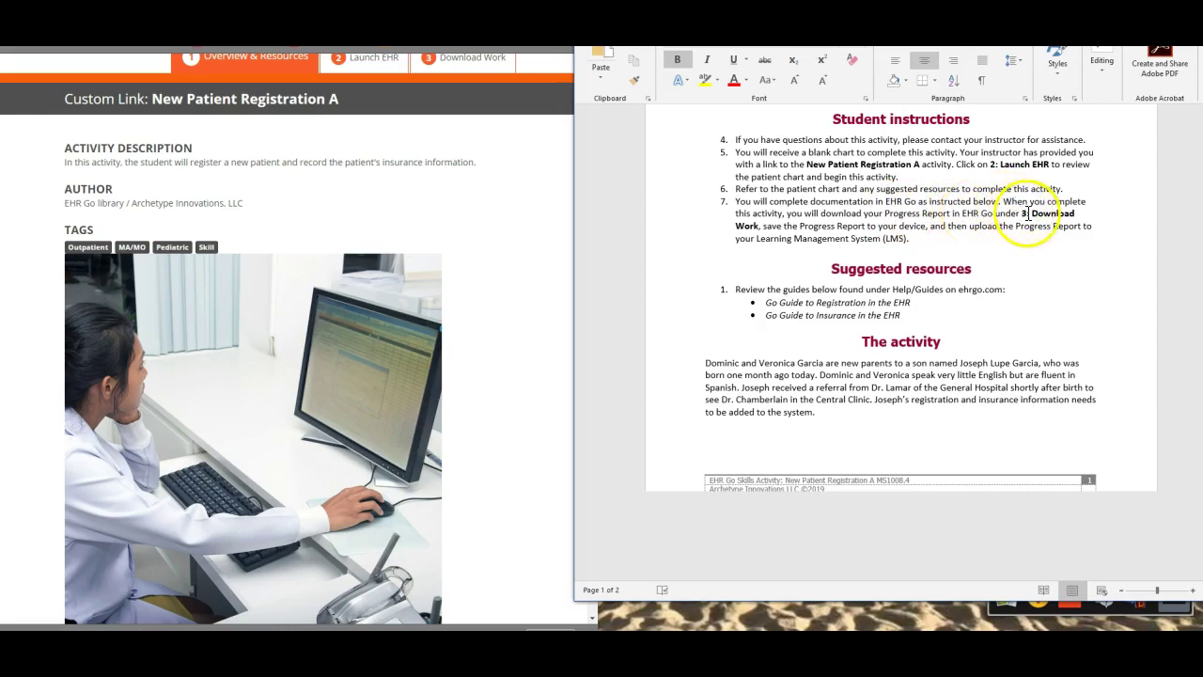
left_click_drag(968, 38, 992, 44)
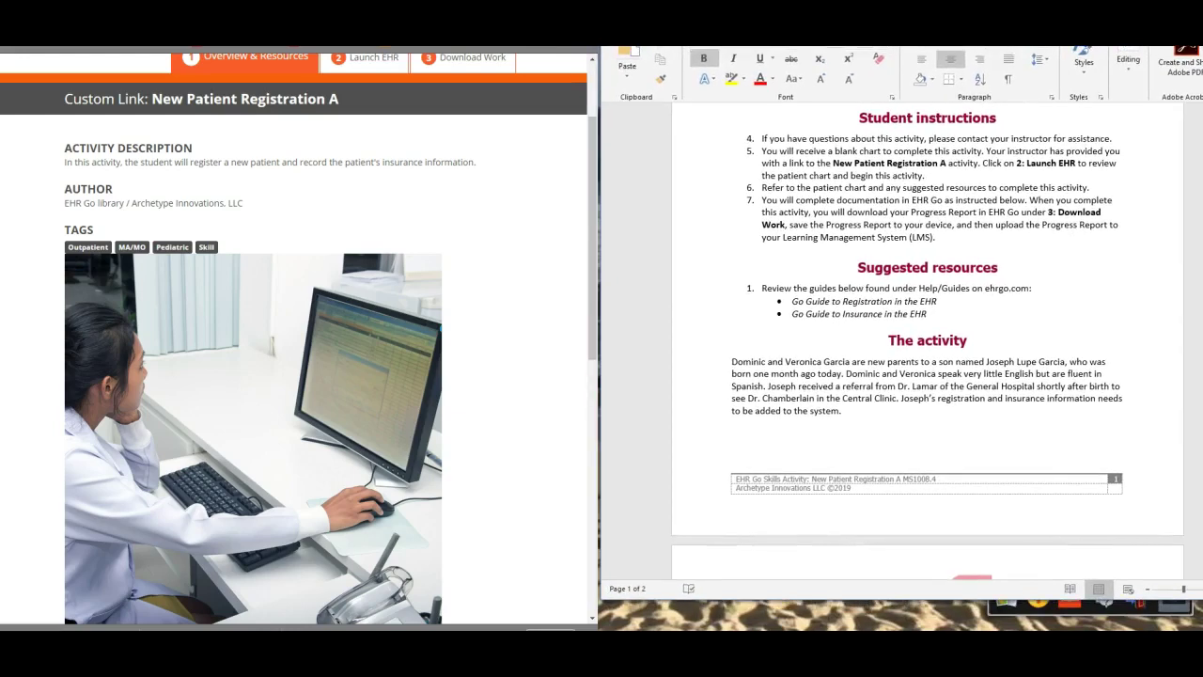
scroll(926, 301, "up", 3)
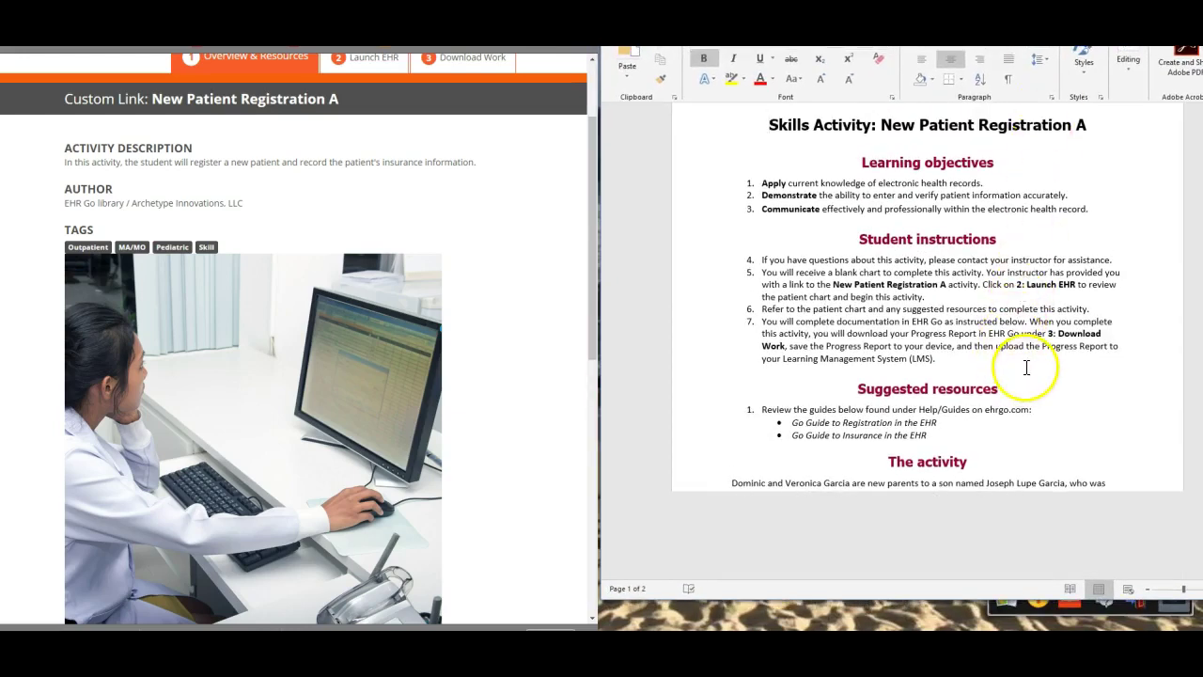
scroll(1034, 363, "down", 2)
scroll(1033, 367, "down", 2)
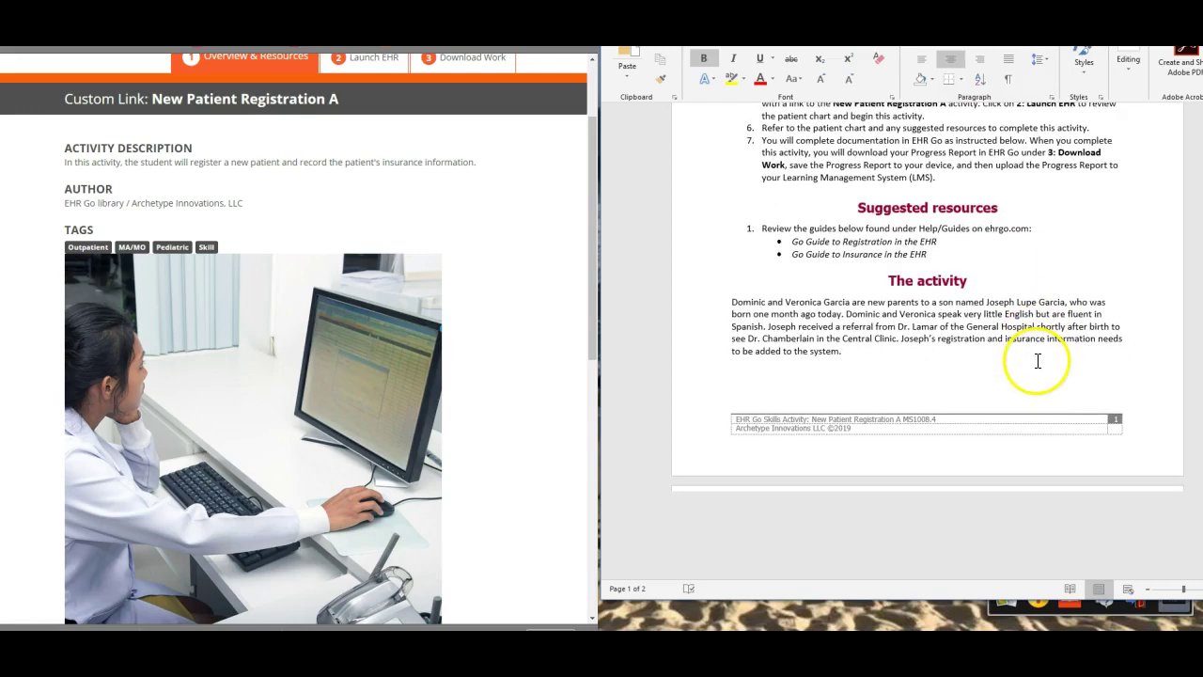
scroll(1039, 362, "down", 1)
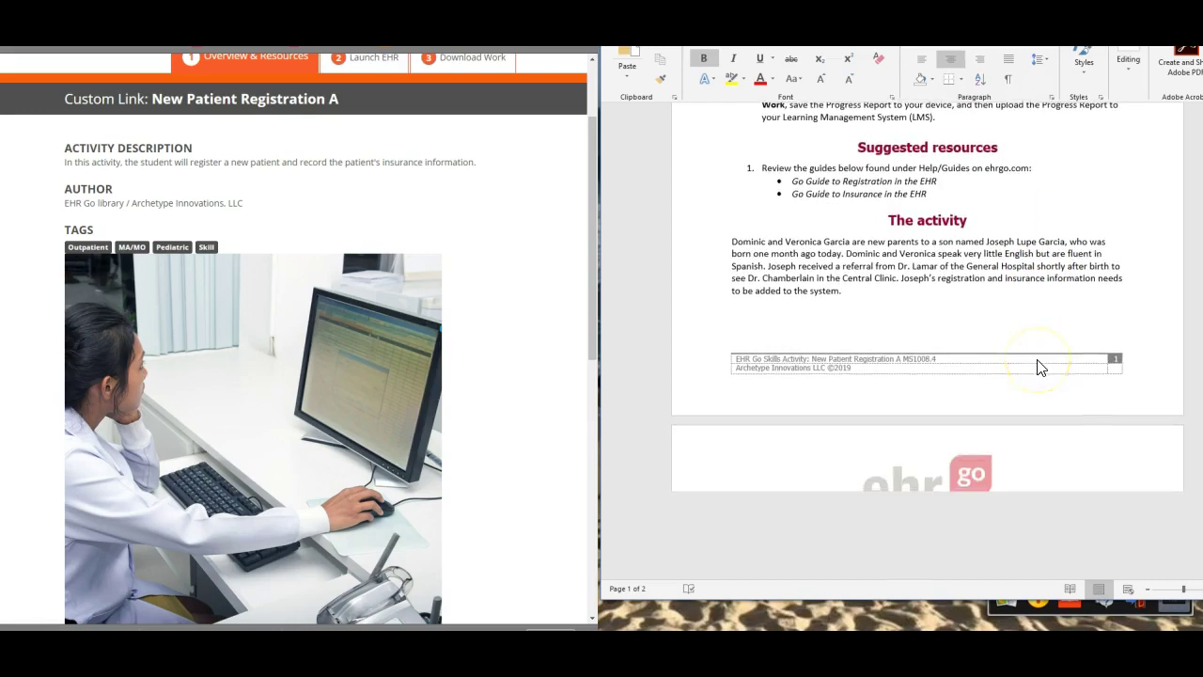
scroll(999, 371, "down", 2)
scroll(966, 332, "up", 2)
scroll(1005, 297, "down", 2)
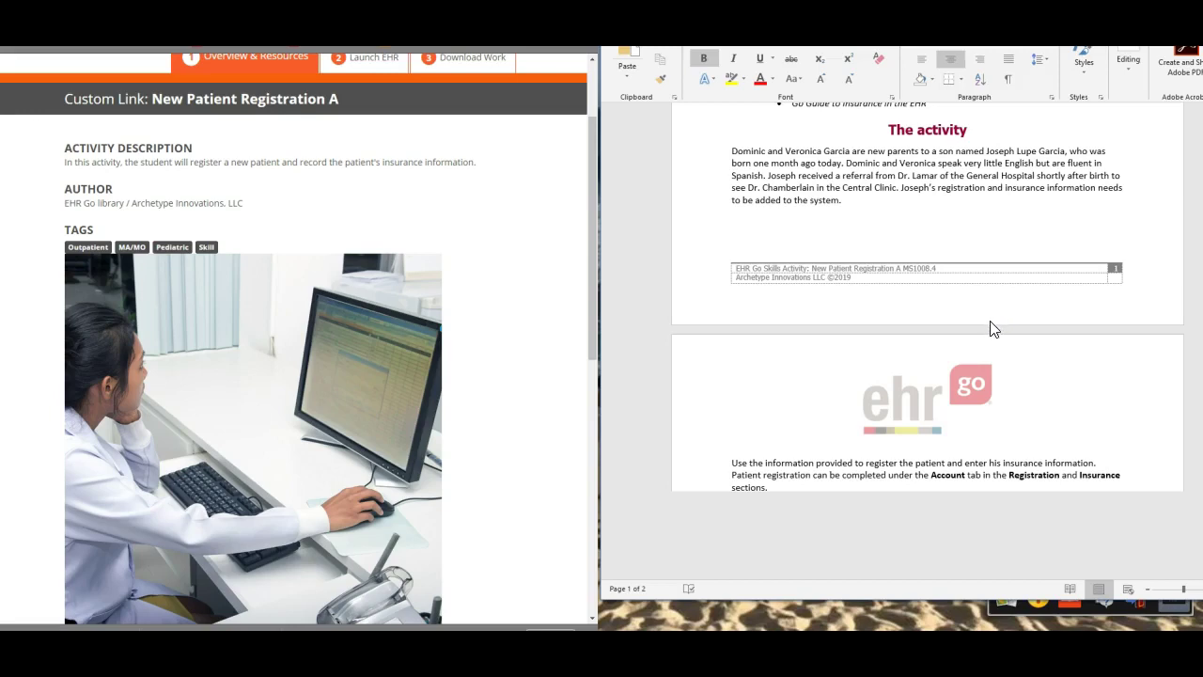
scroll(988, 328, "down", 1)
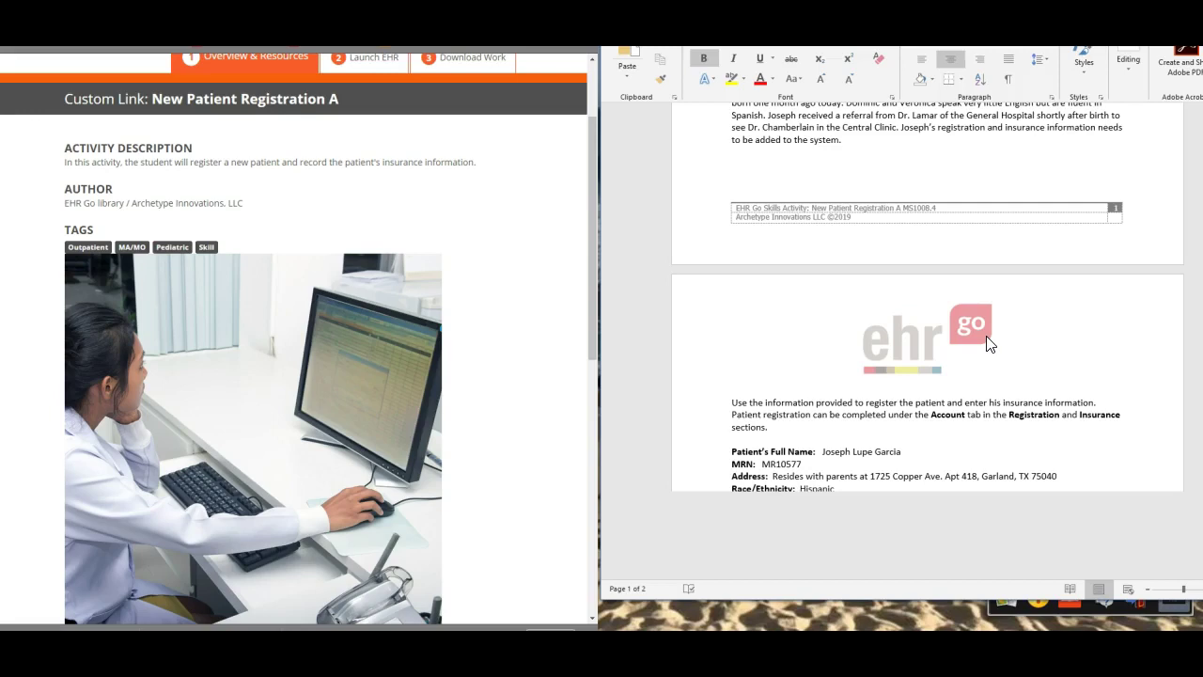
scroll(988, 337, "down", 1)
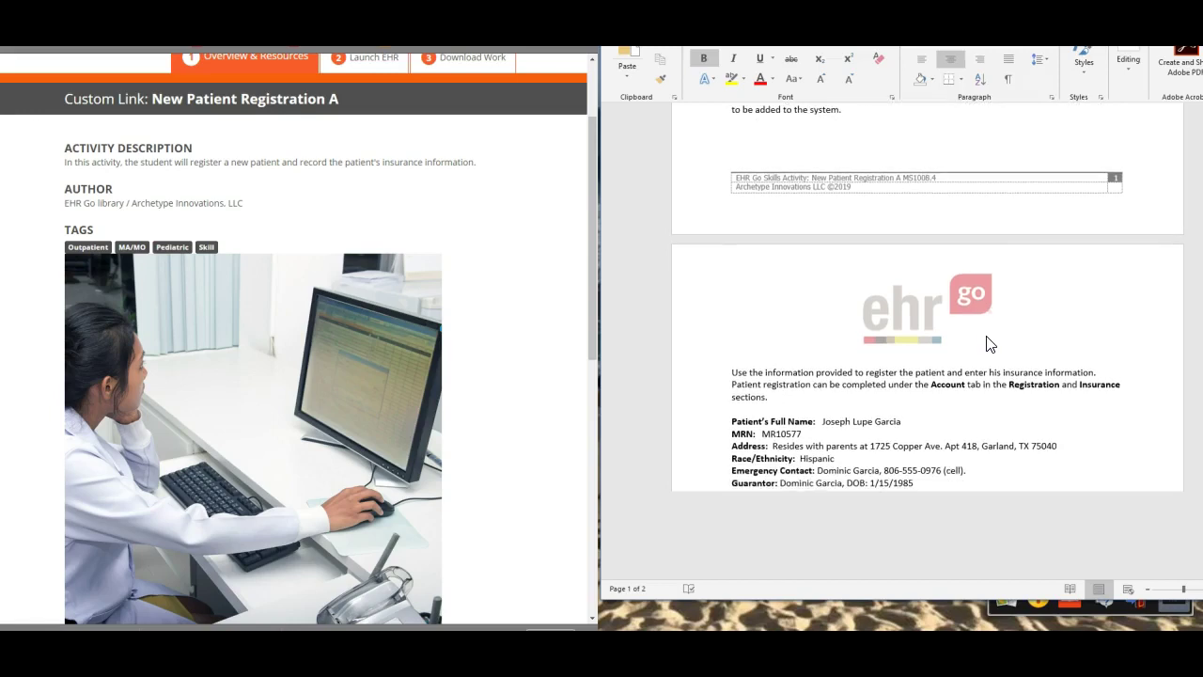
scroll(987, 344, "up", 2)
scroll(987, 344, "down", 9)
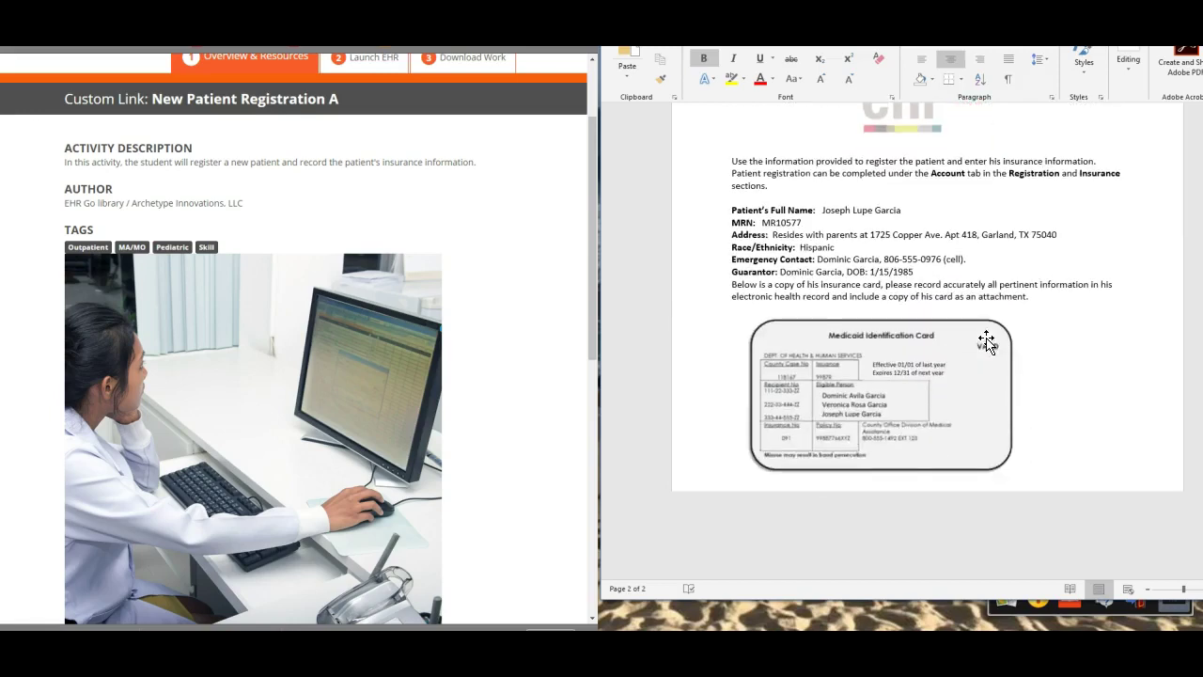
scroll(987, 344, "down", 1)
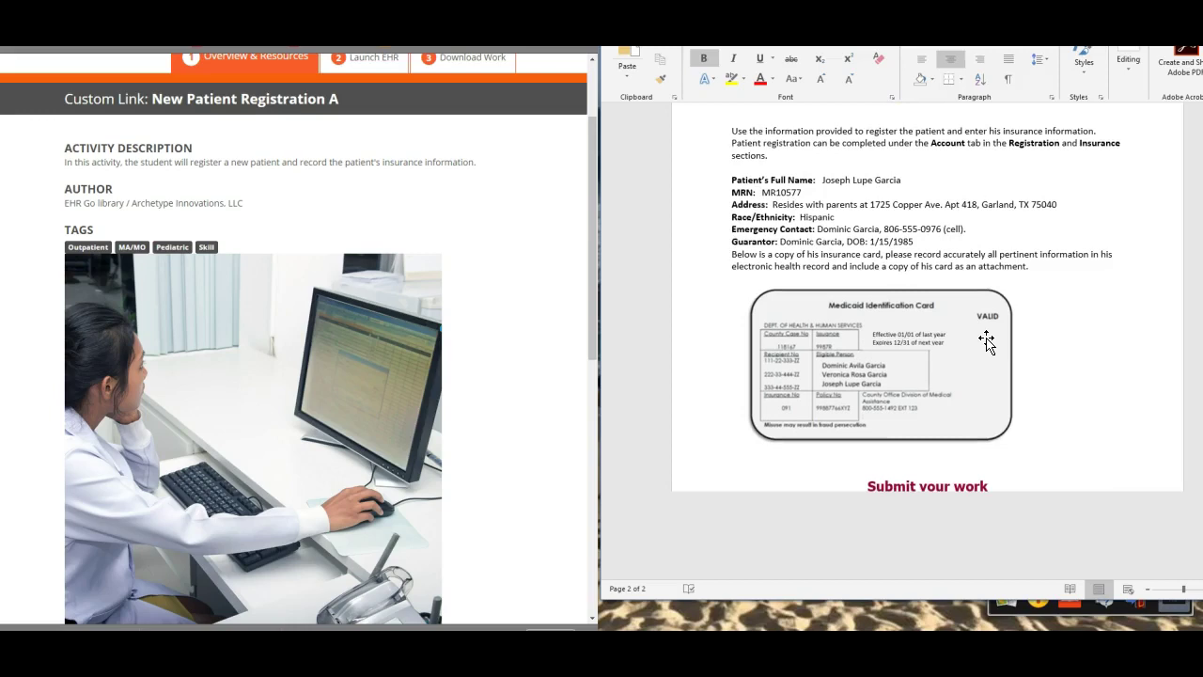
left_click(369, 75)
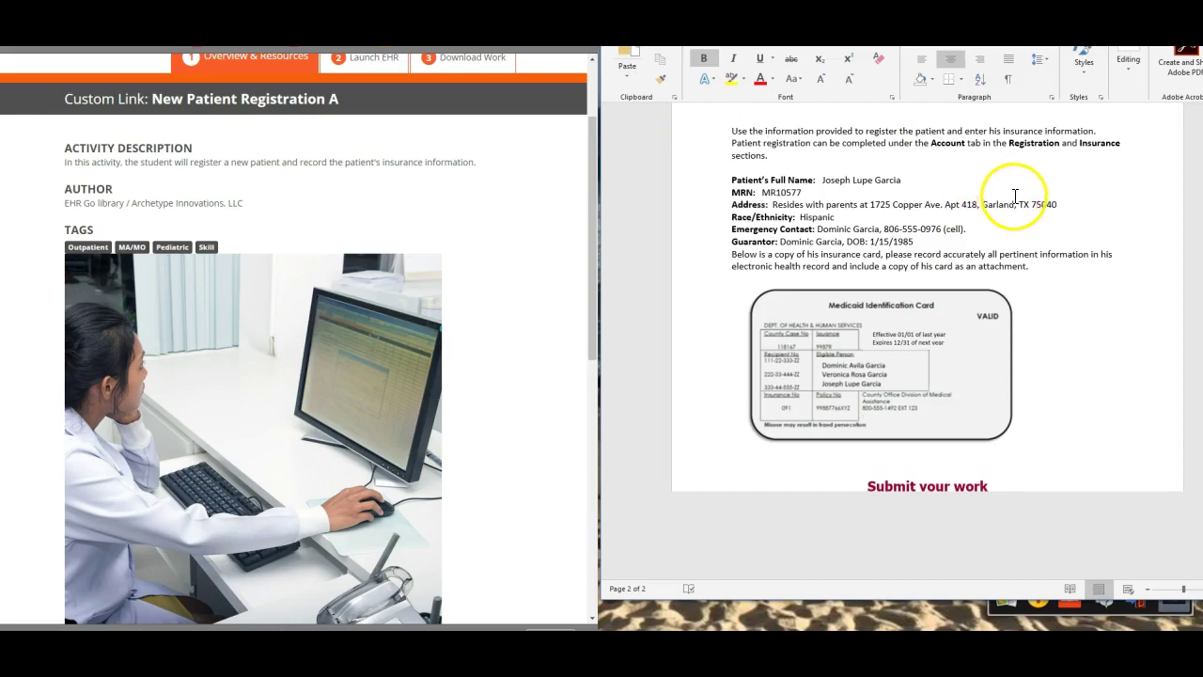
scroll(1015, 196, "down", 2)
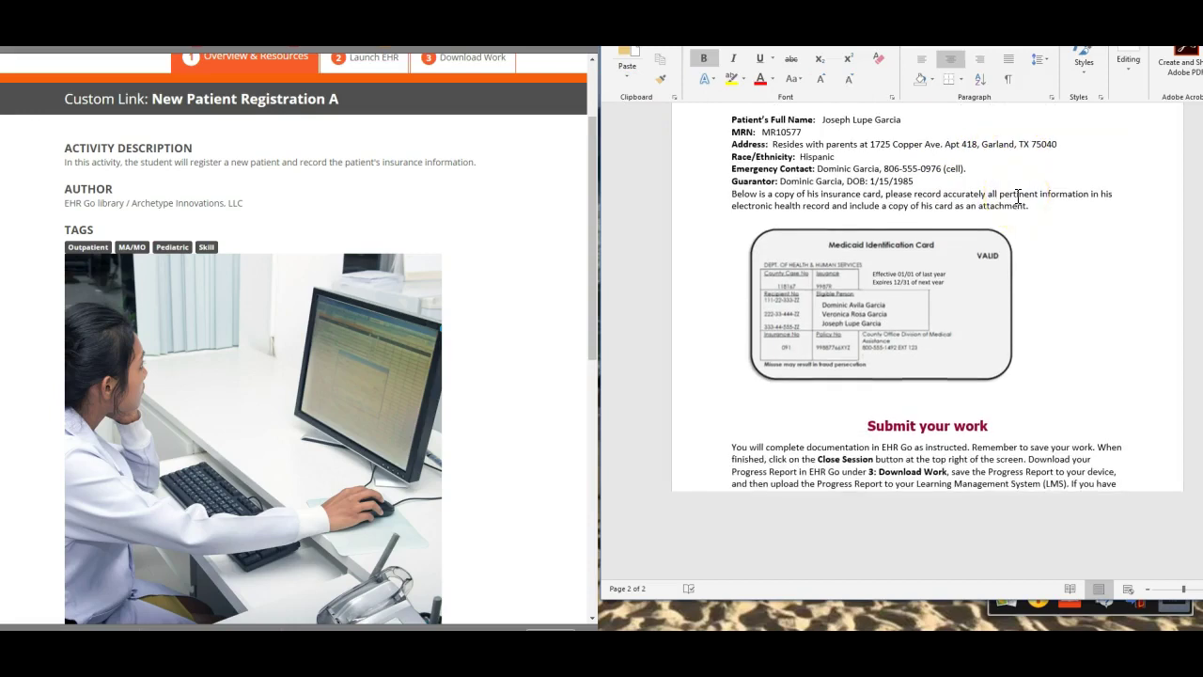
scroll(1017, 196, "up", 1)
left_click(374, 62)
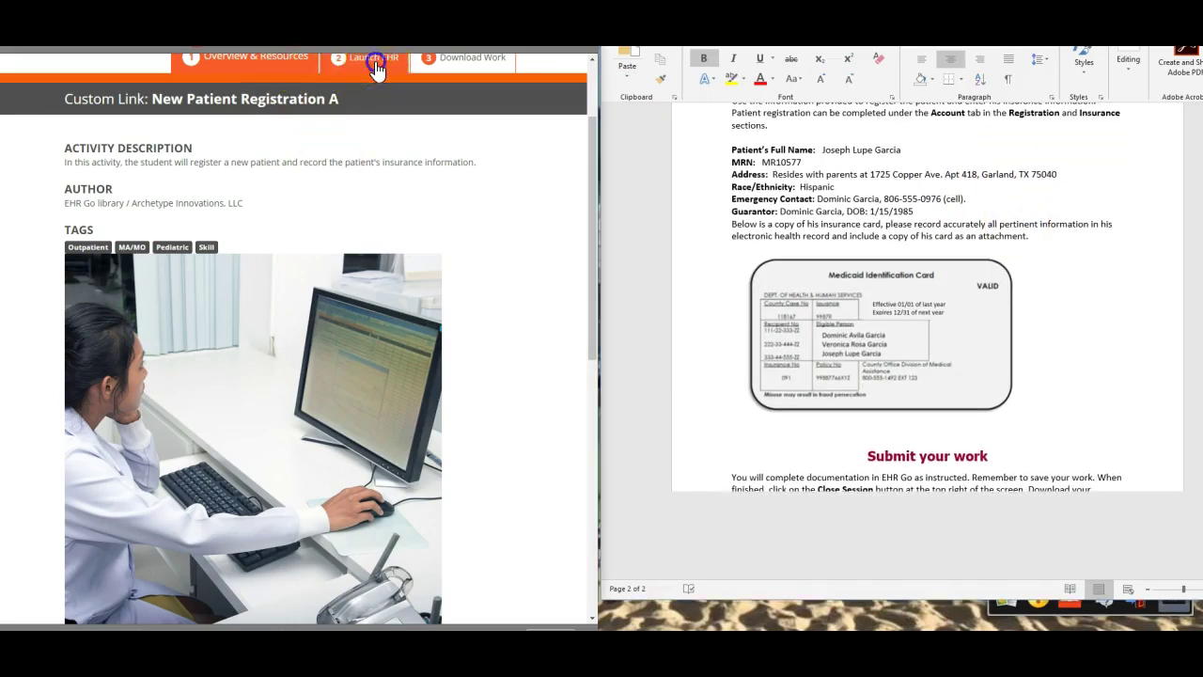
Step: Start a new session and review the empty patient chart Overview
left_click(485, 235)
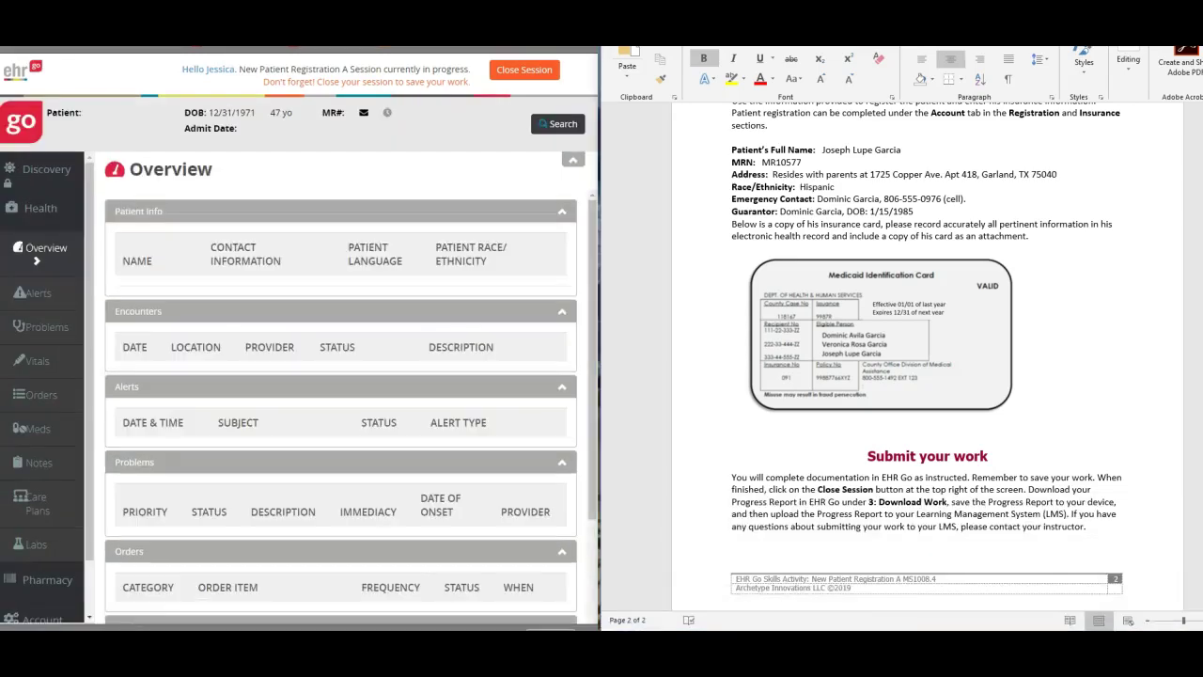
scroll(927, 301, "up", 5)
scroll(865, 575, "up", 2)
scroll(843, 445, "down", 5)
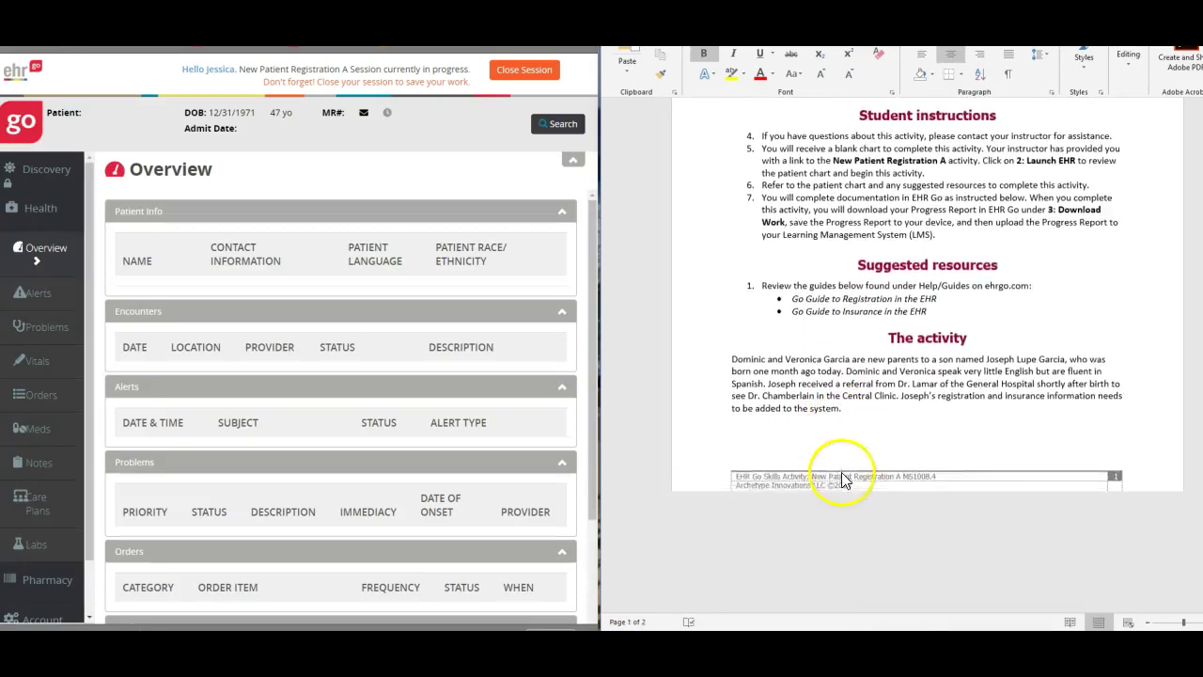
scroll(841, 477, "up", 3)
scroll(840, 478, "down", 8)
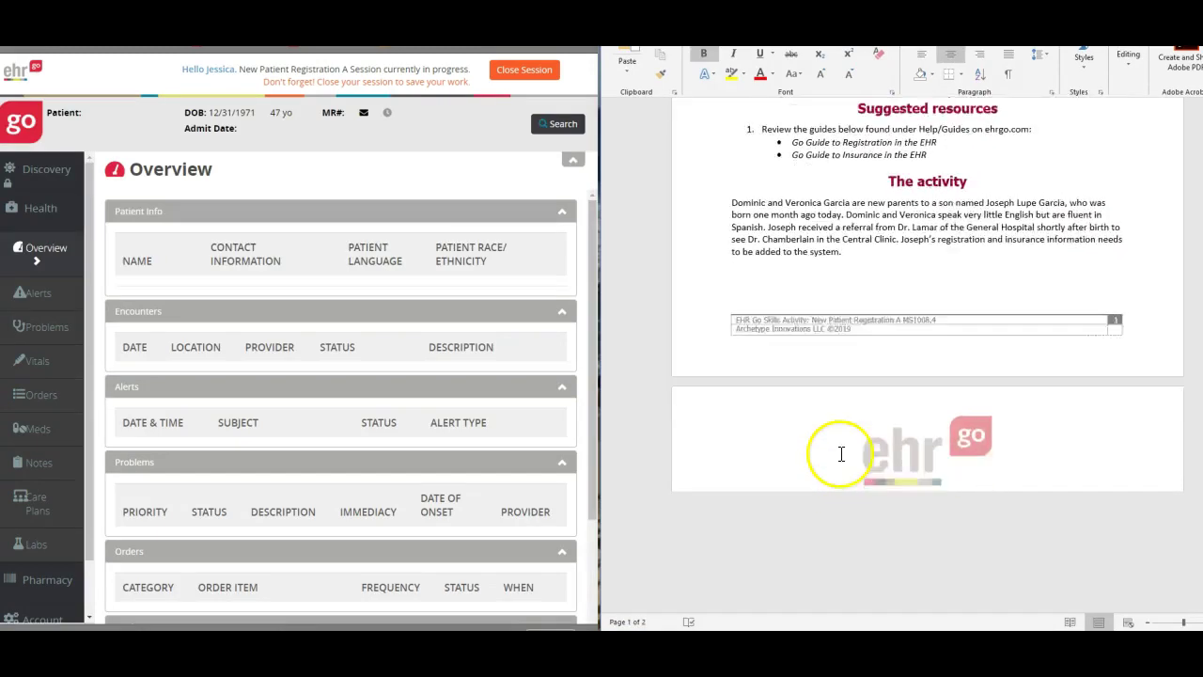
scroll(840, 456, "down", 3)
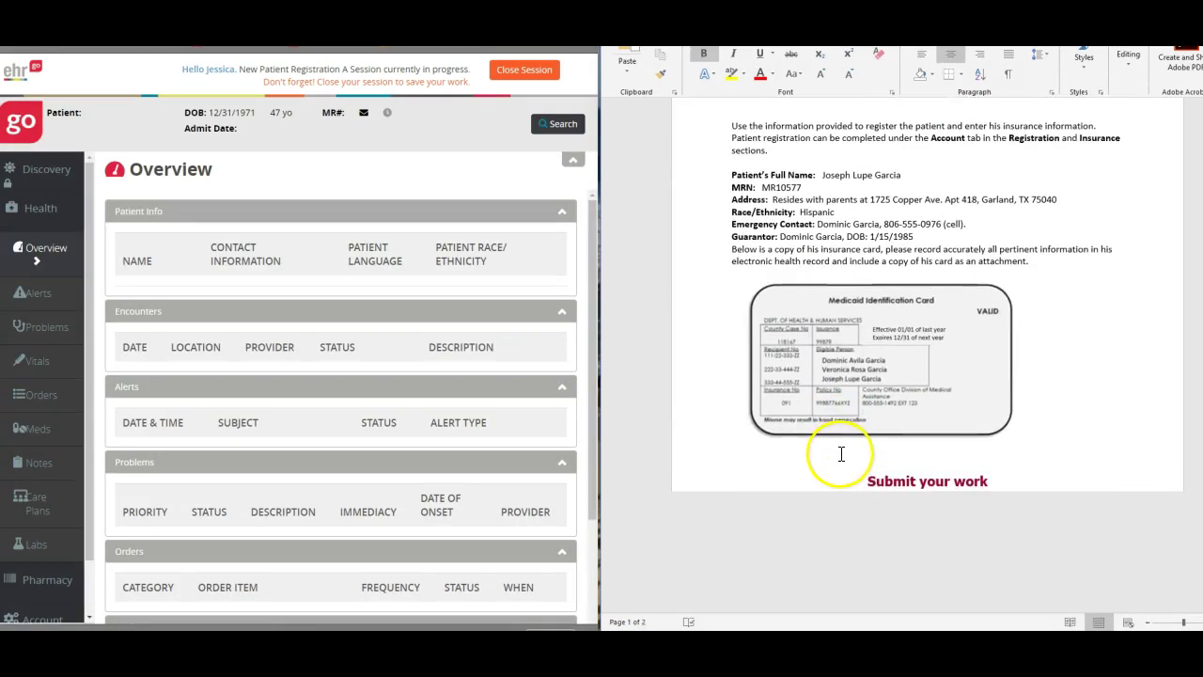
Step: Expand the Account section in the chart's left navigation
left_click(49, 618)
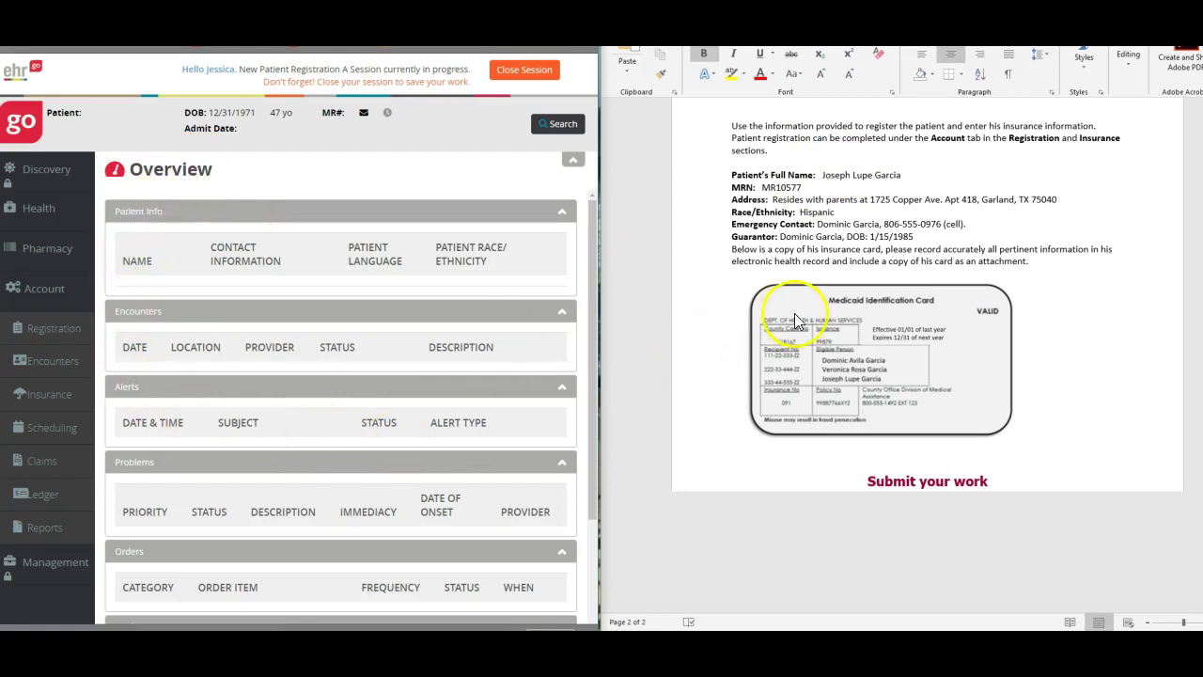
scroll(795, 362, "up", 2)
scroll(795, 320, "down", 1)
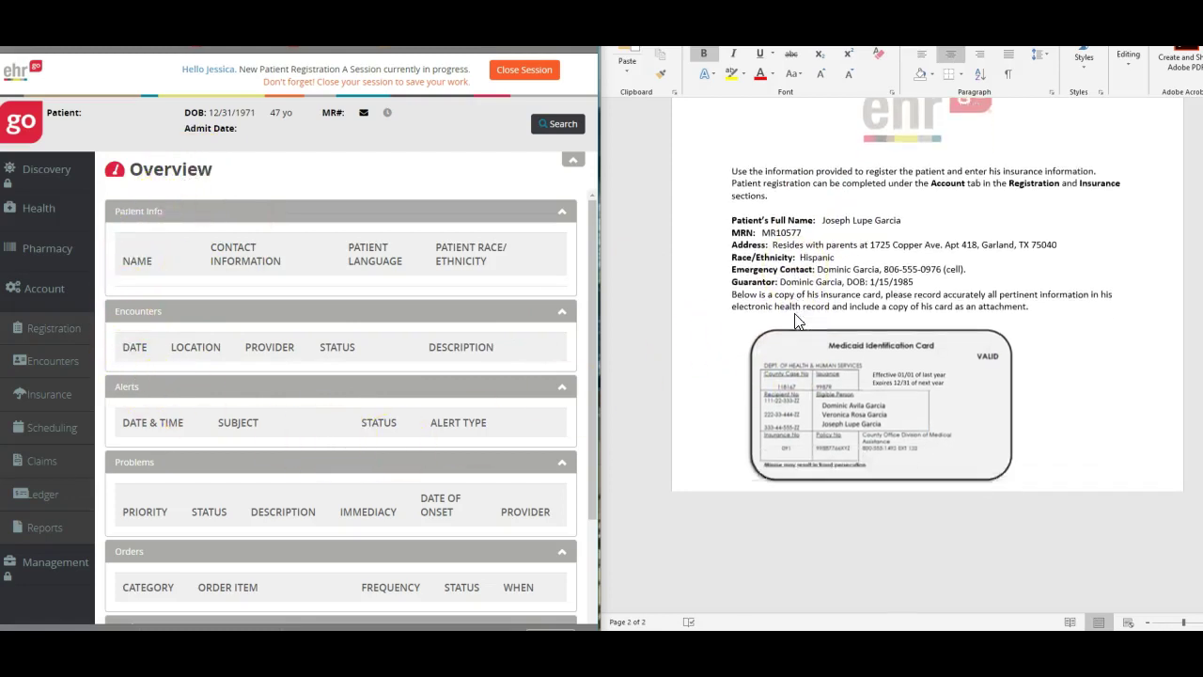
left_click(81, 414)
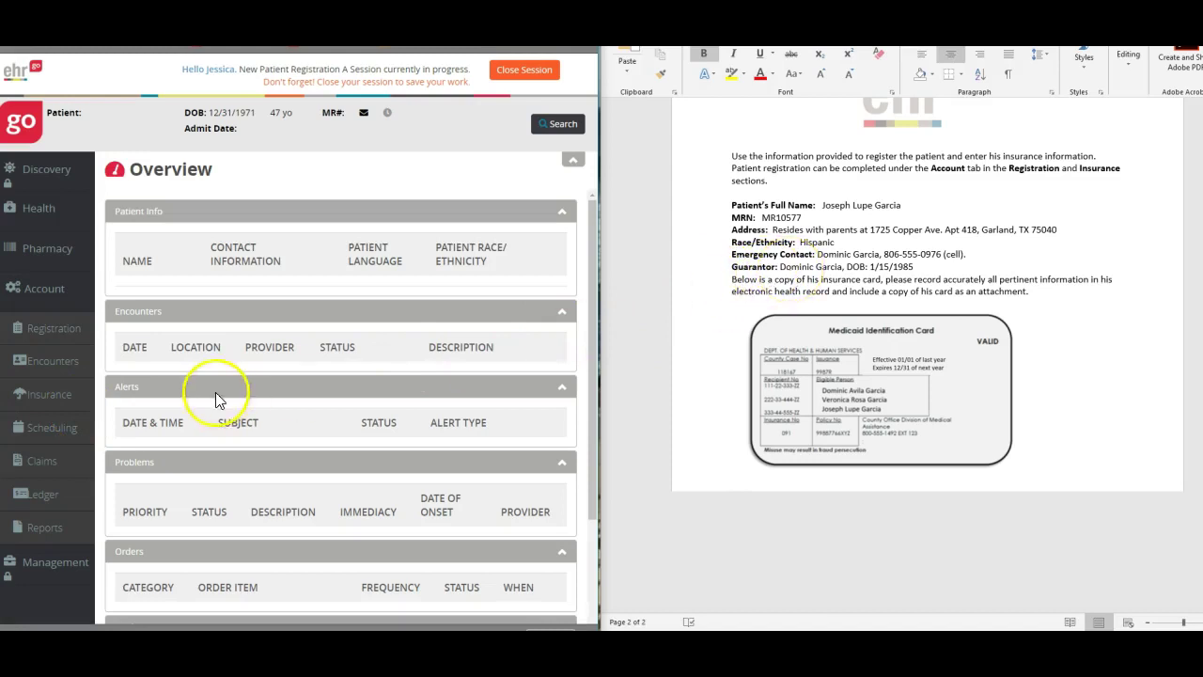
scroll(216, 393, "down", 1)
scroll(208, 380, "down", 2)
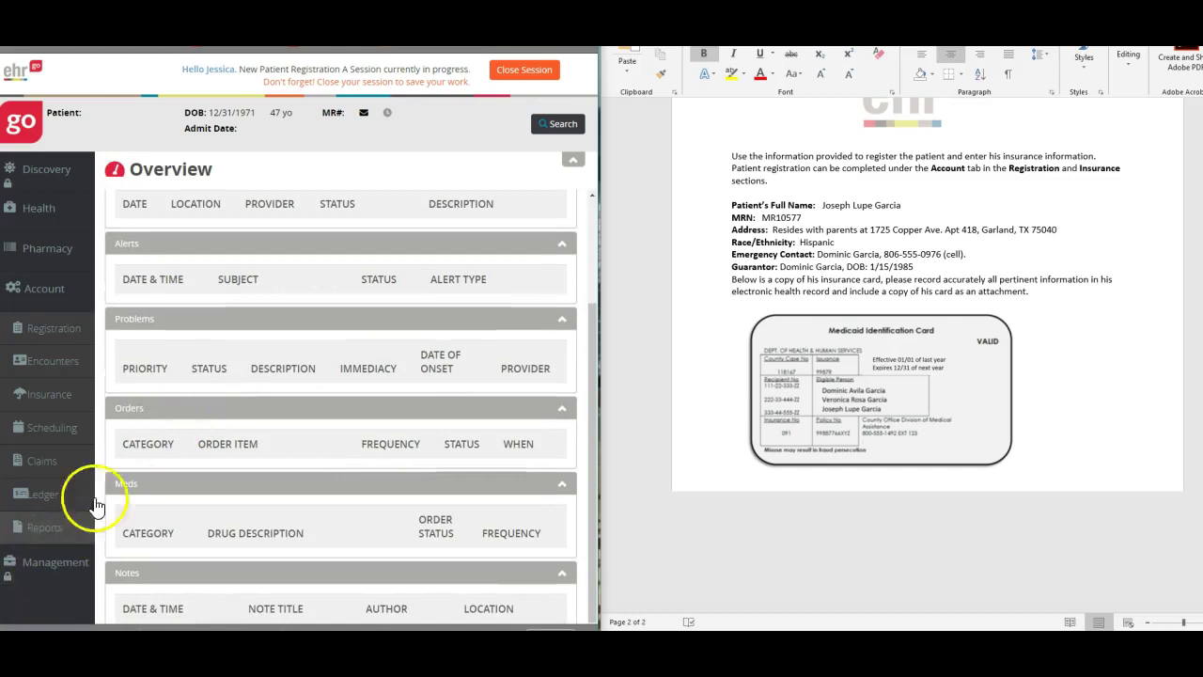
scroll(296, 440, "up", 3)
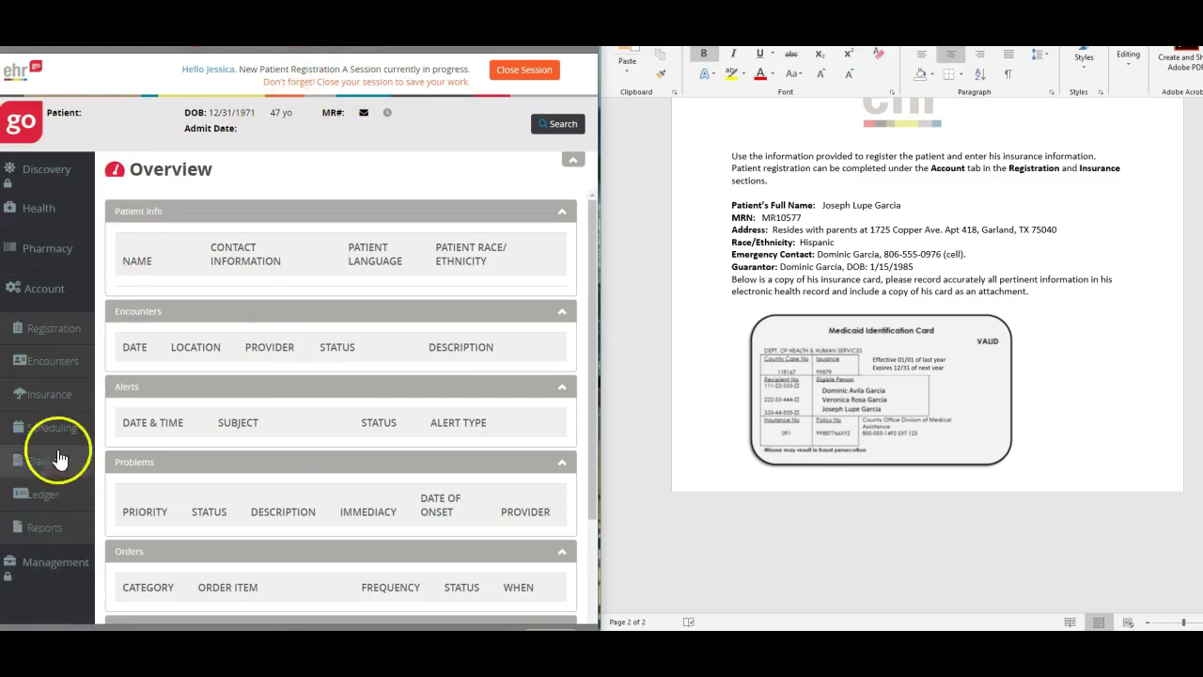
Step: Open the patient's Registration Details under Account
left_click(51, 329)
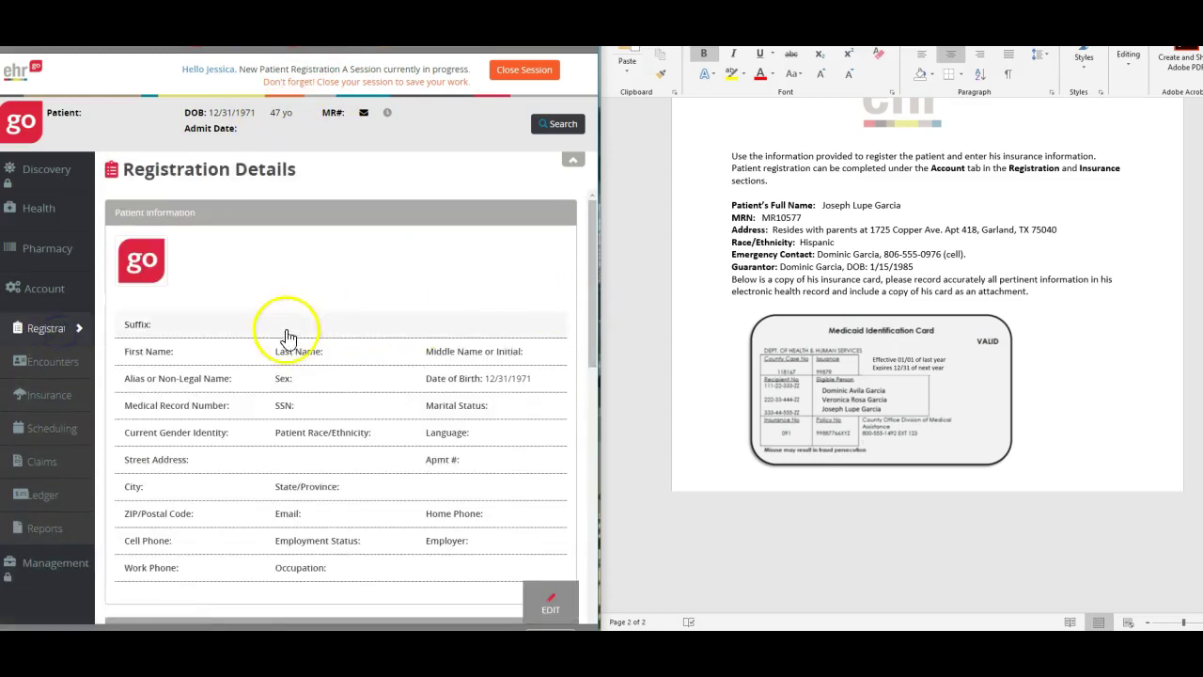
scroll(341, 362, "down", 2)
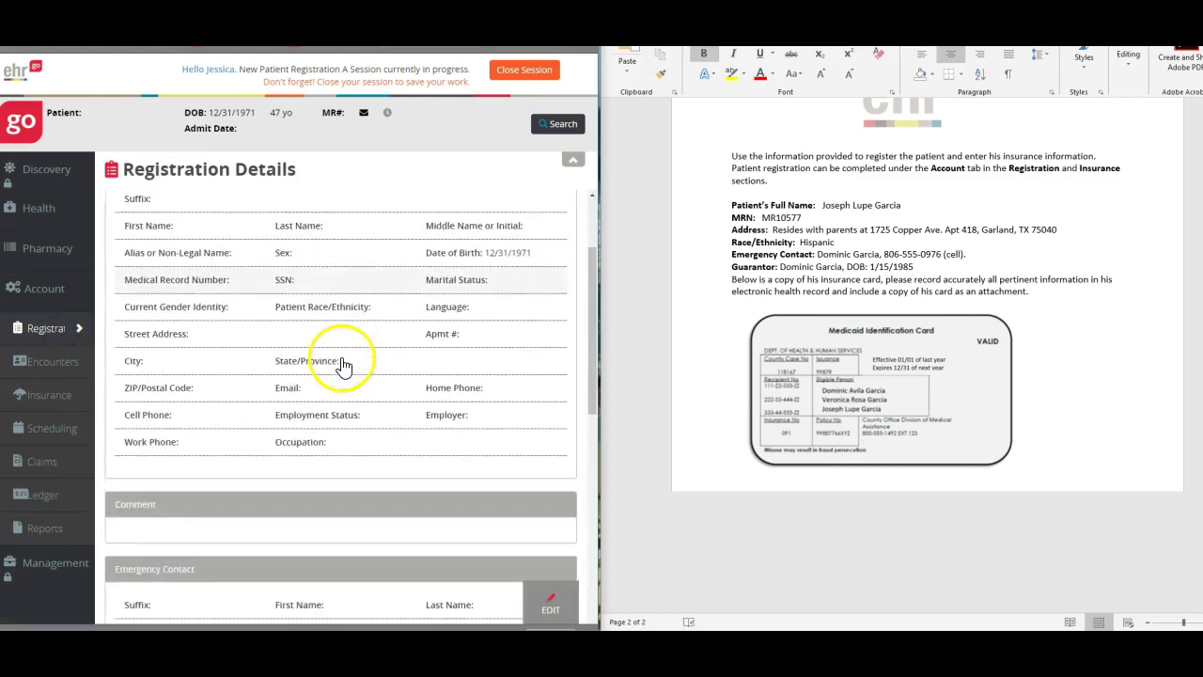
scroll(344, 362, "down", 5)
scroll(346, 363, "up", 7)
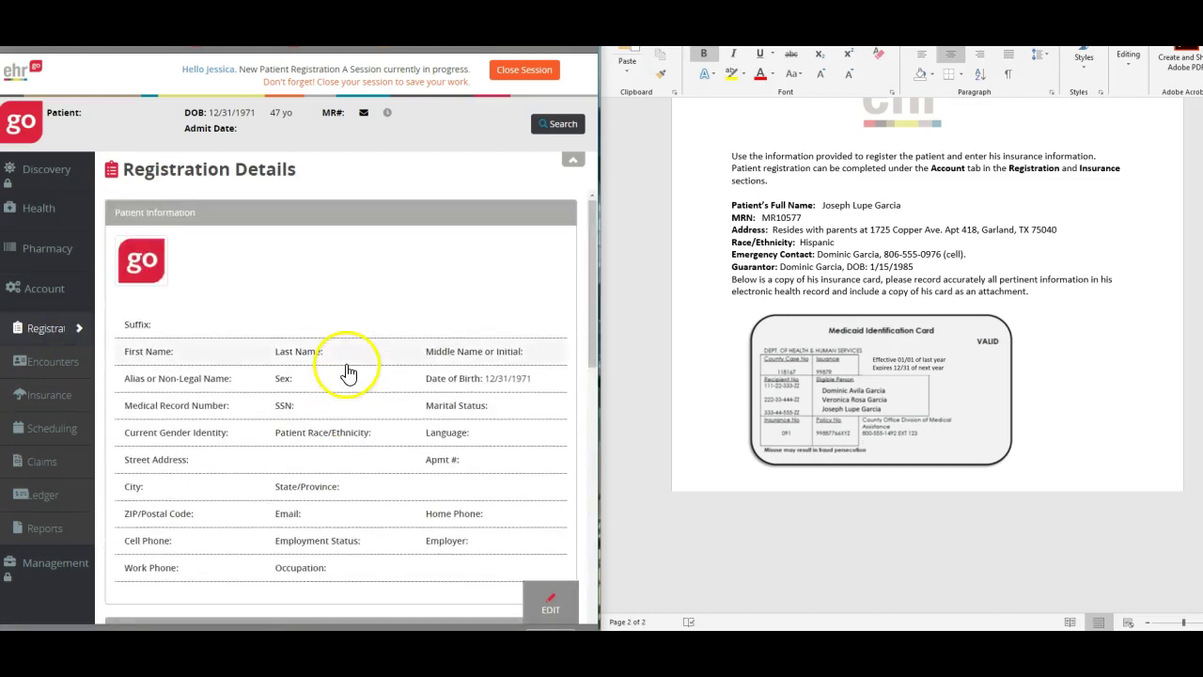
scroll(428, 510, "down", 2)
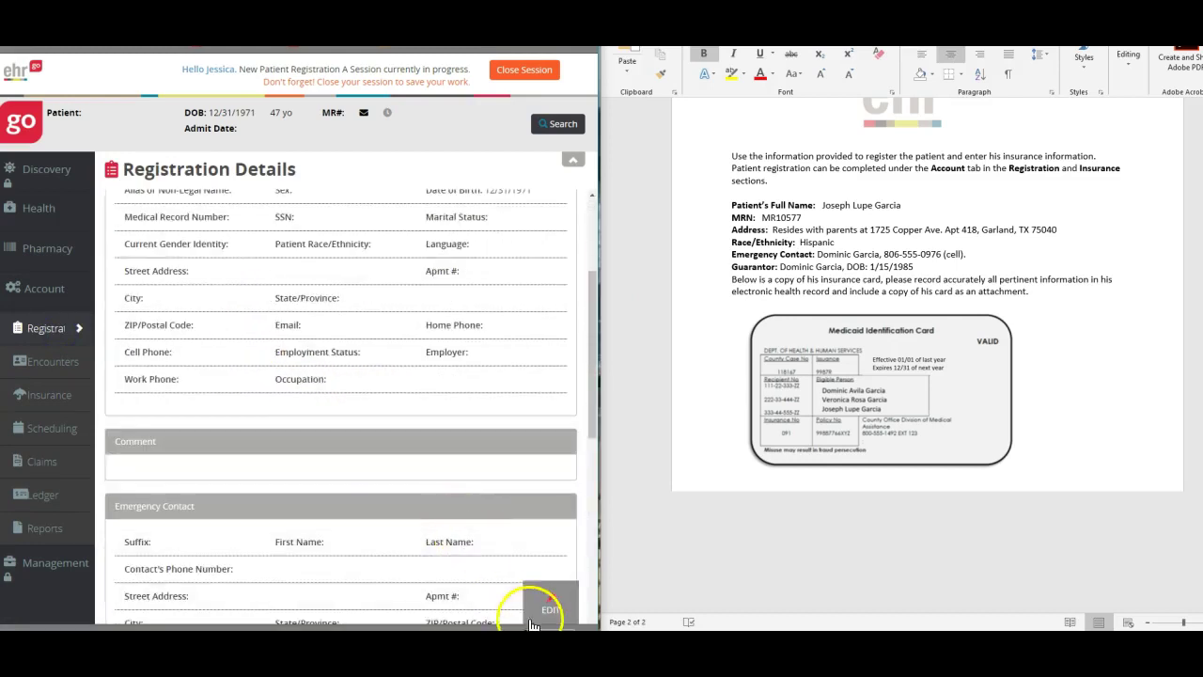
Step: Preview the registration edit form, then cancel without changes
left_click(545, 605)
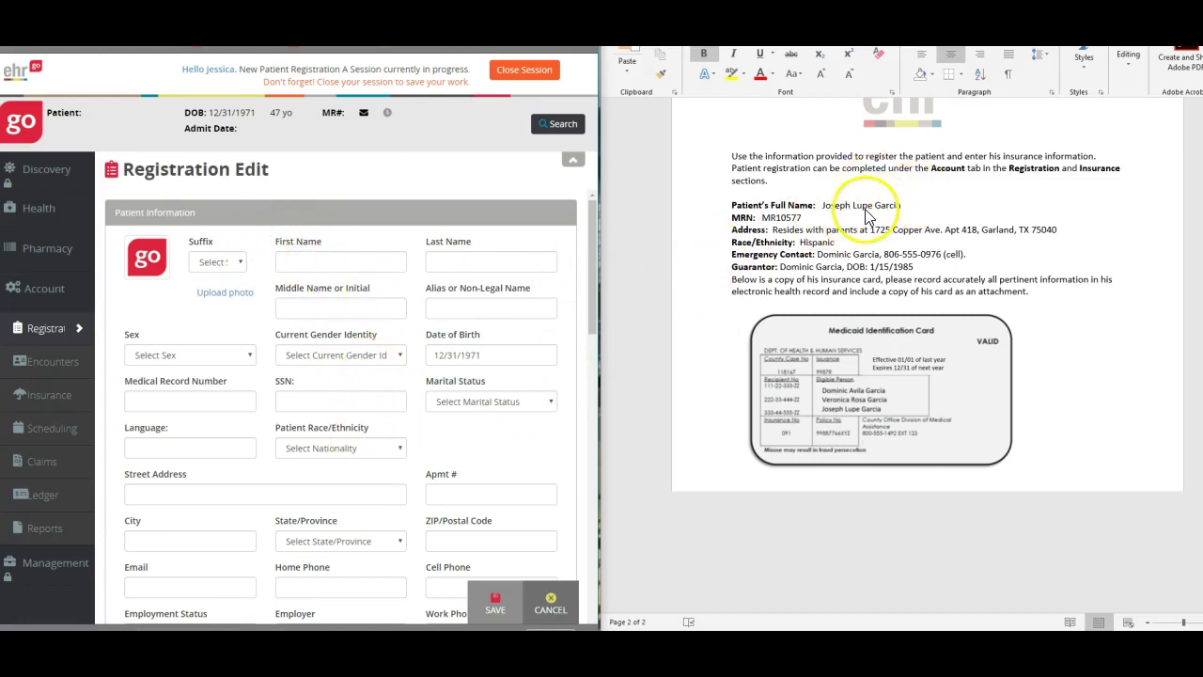
scroll(319, 470, "down", 7)
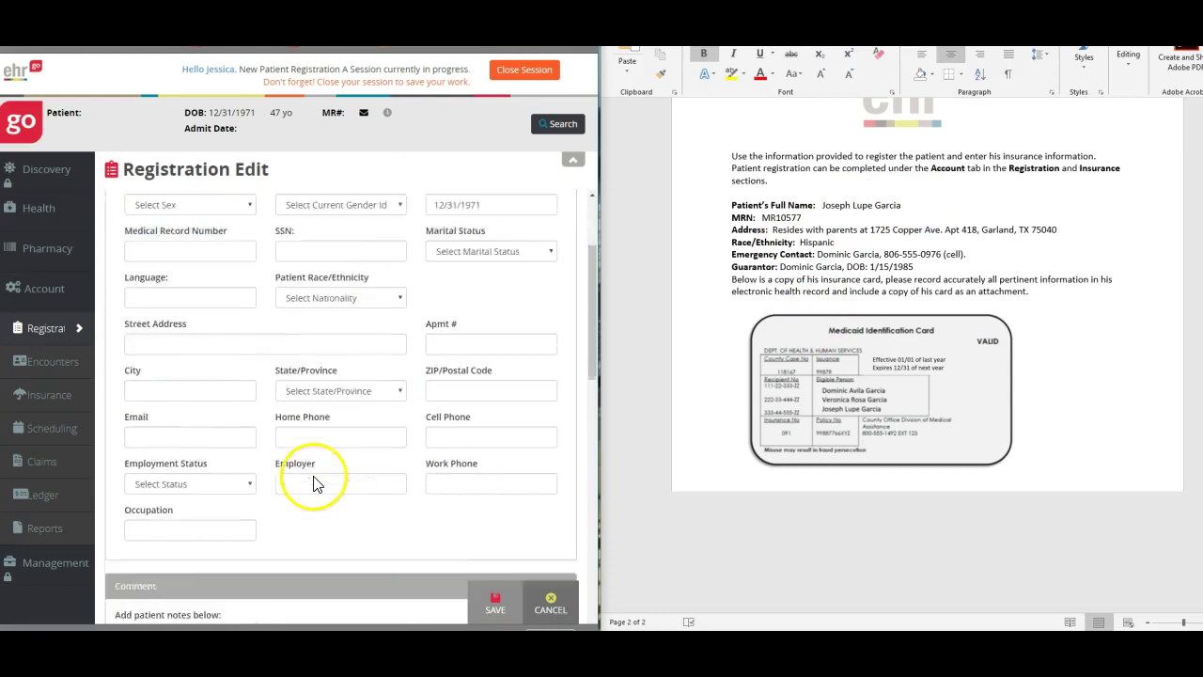
scroll(339, 470, "down", 3)
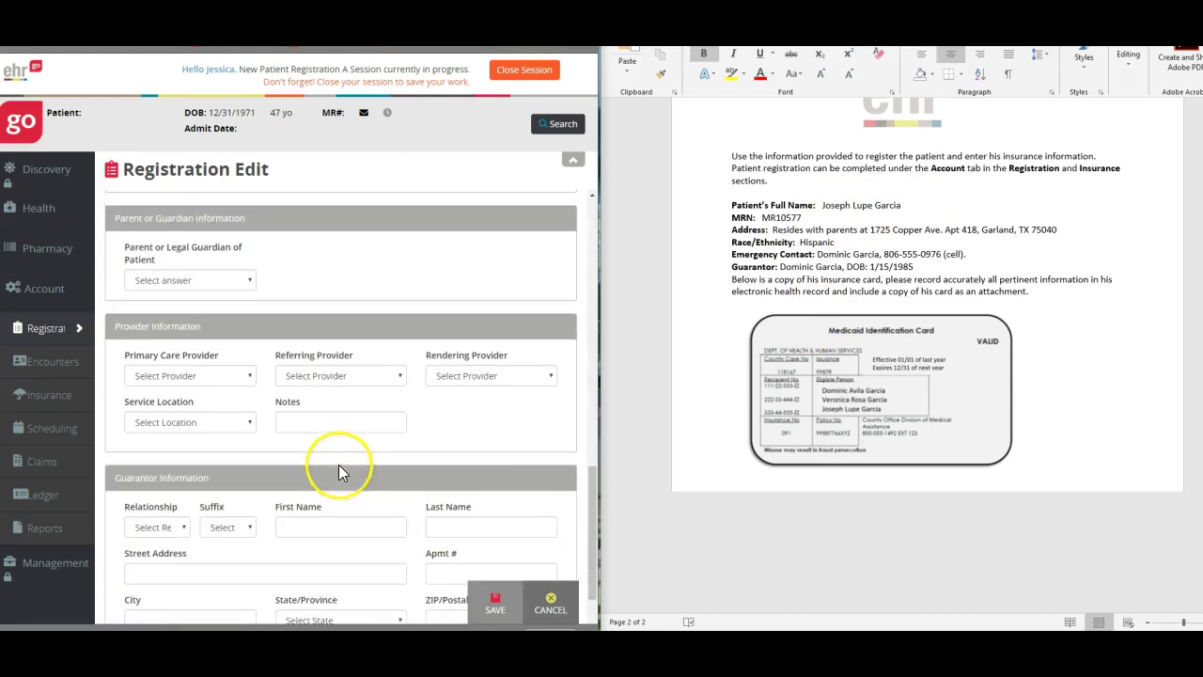
scroll(472, 420, "down", 1)
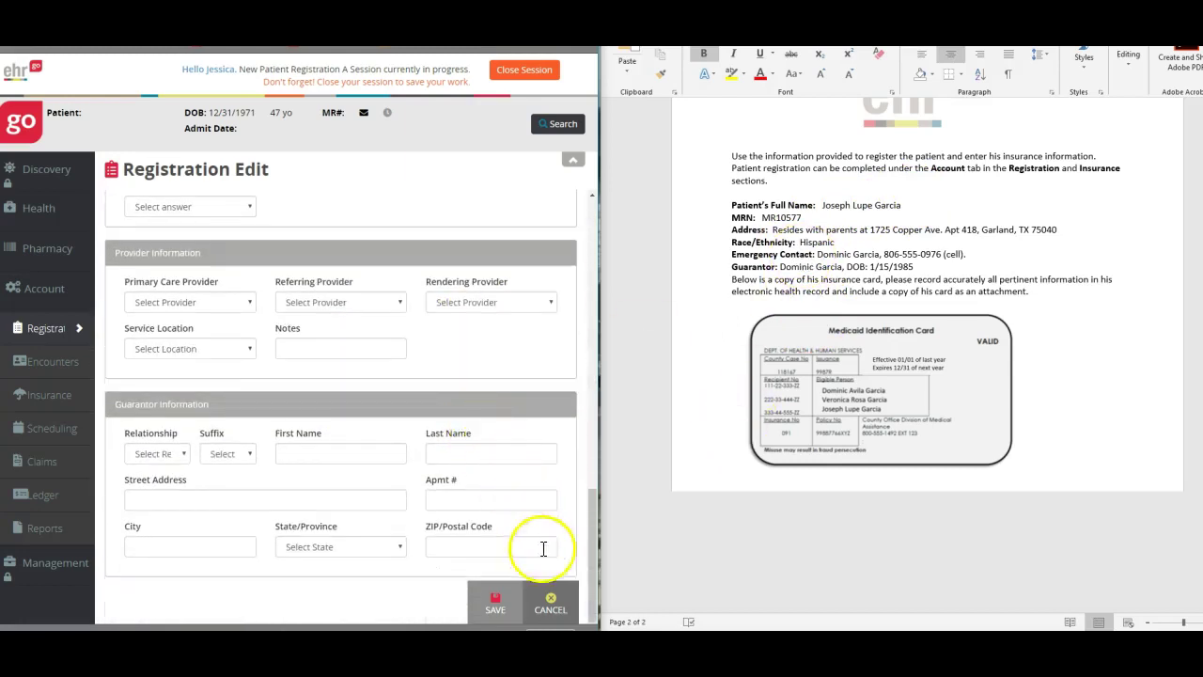
left_click(547, 602)
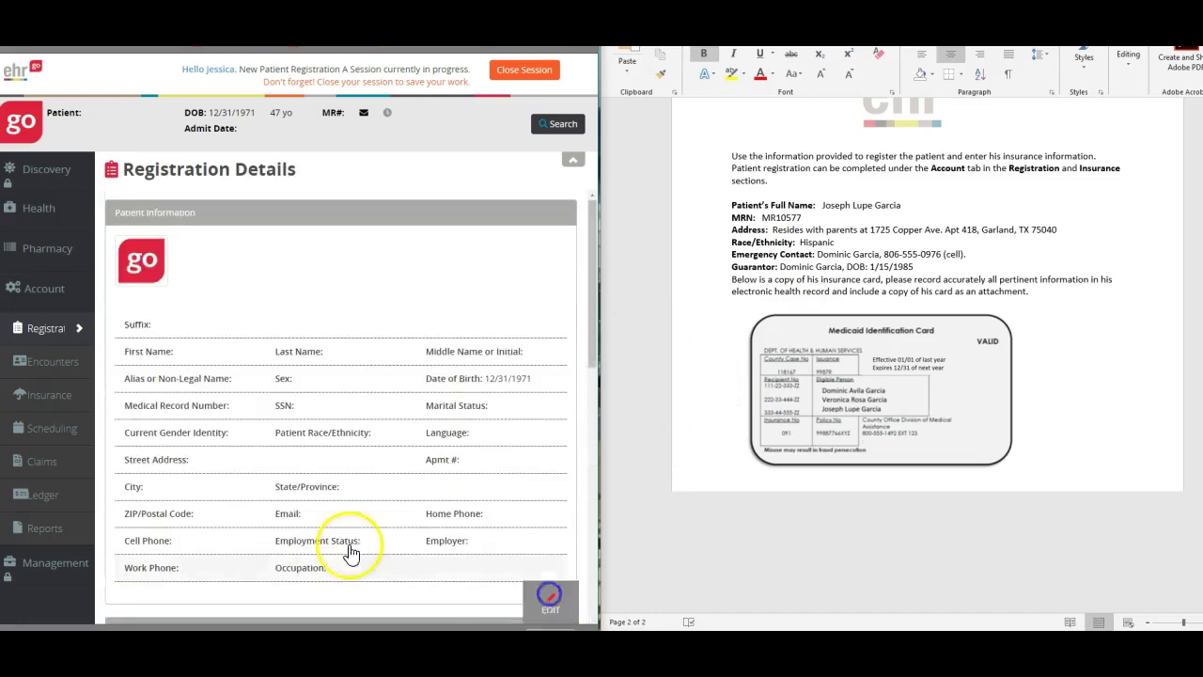
Step: Start a new Insurance entry and zoom the instruction document on the insurance card
left_click(54, 397)
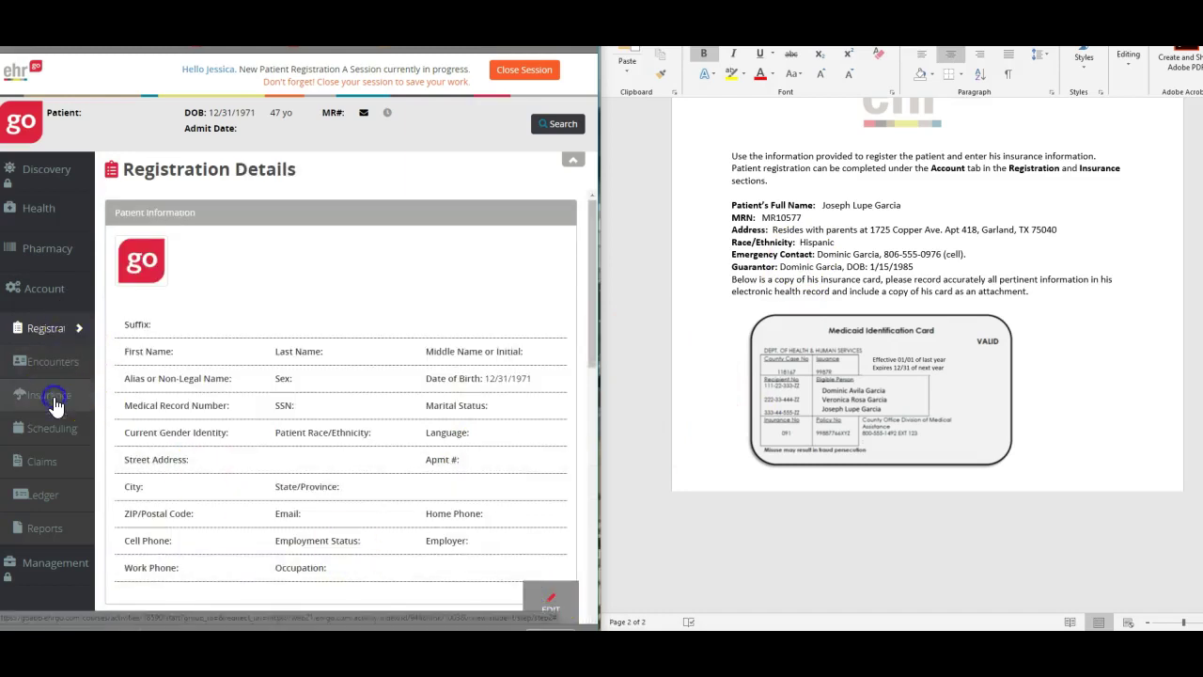
left_click(552, 606)
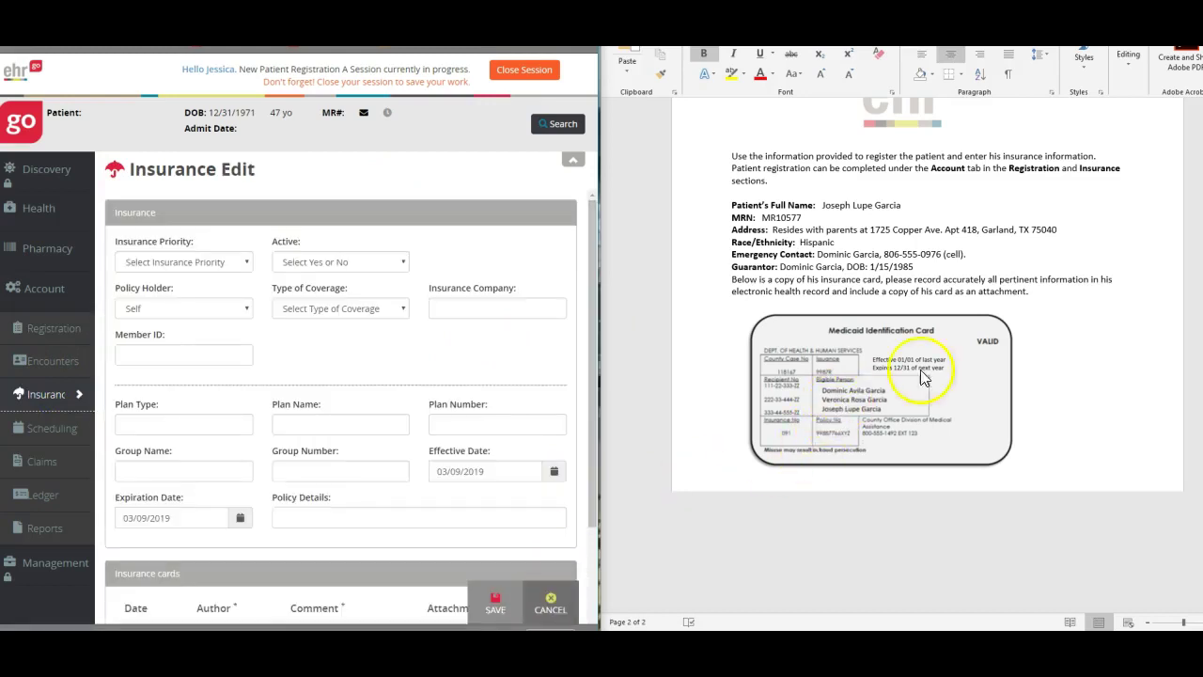
left_click(1187, 624)
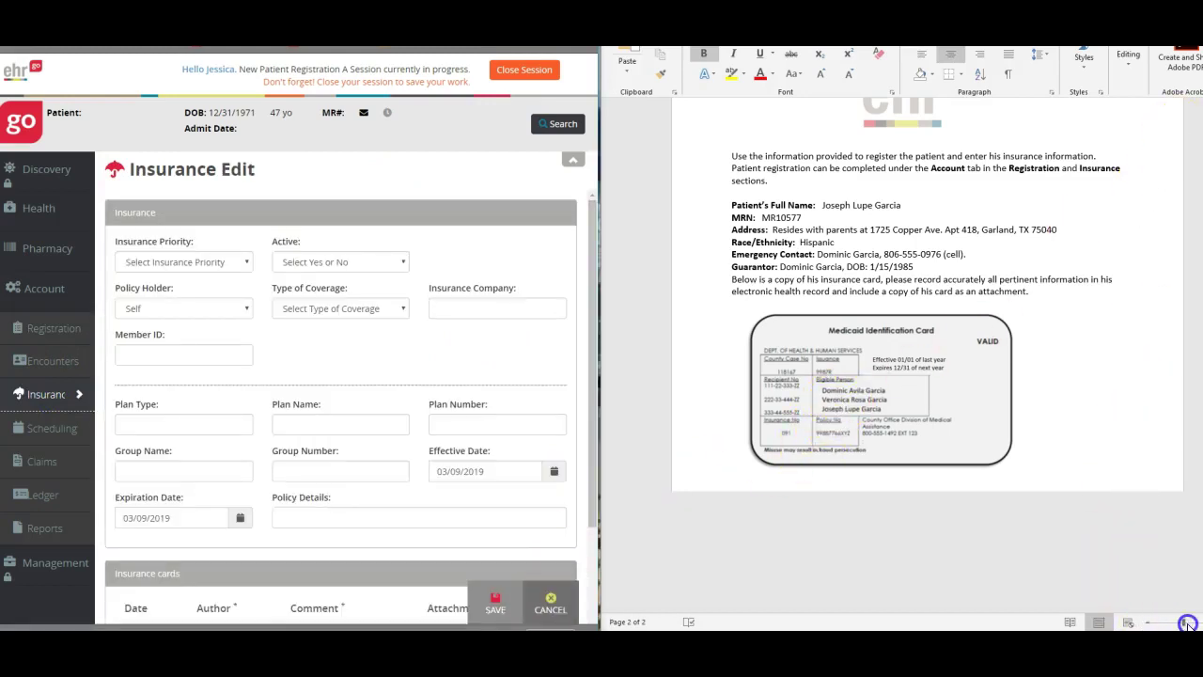
left_click_drag(1178, 626, 1189, 624)
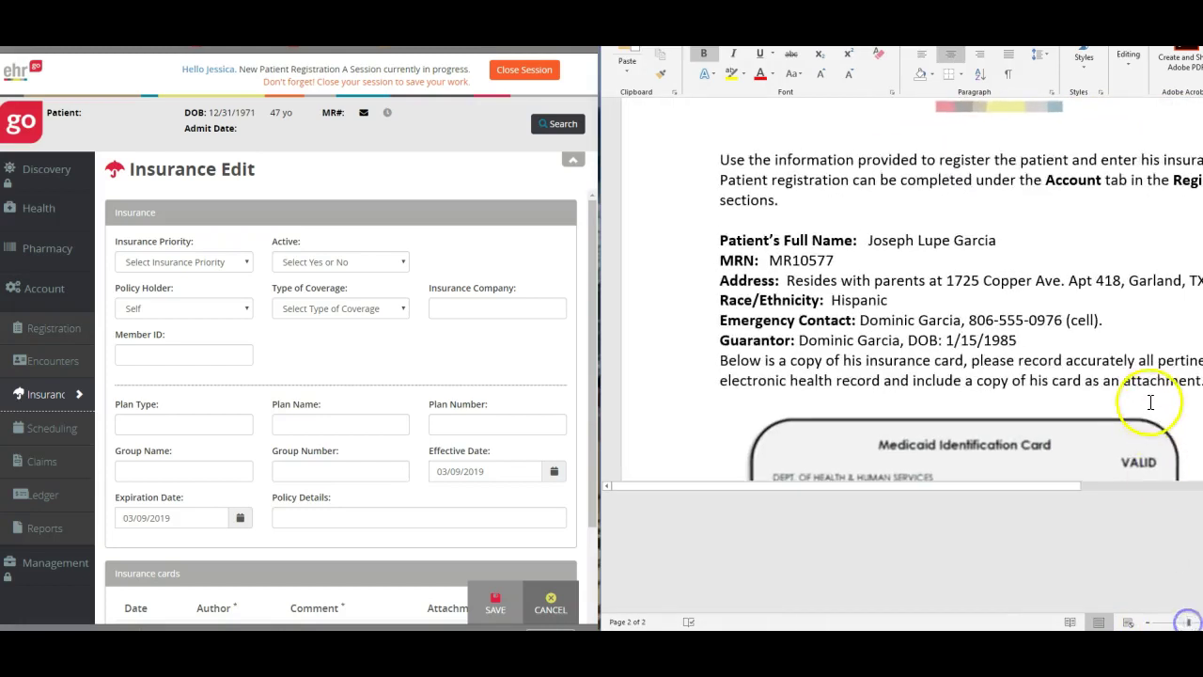
Step: Discard the blank insurance entry and close the EHR session
scroll(1134, 409, "down", 5)
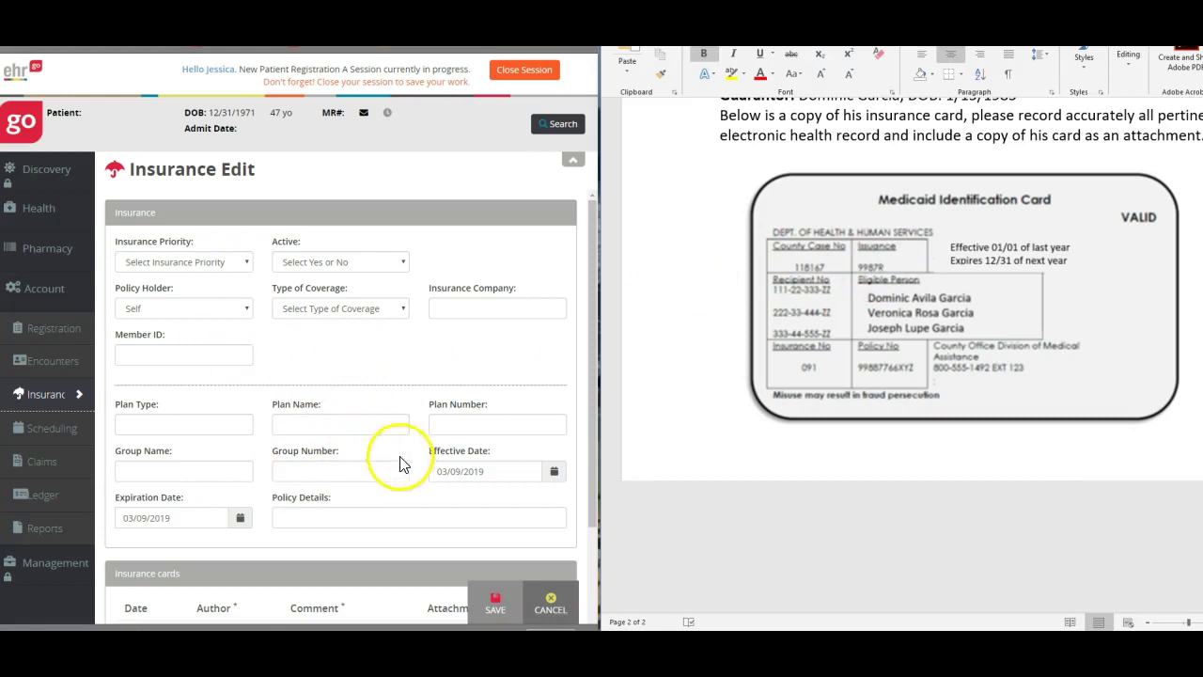
scroll(400, 465, "down", 3)
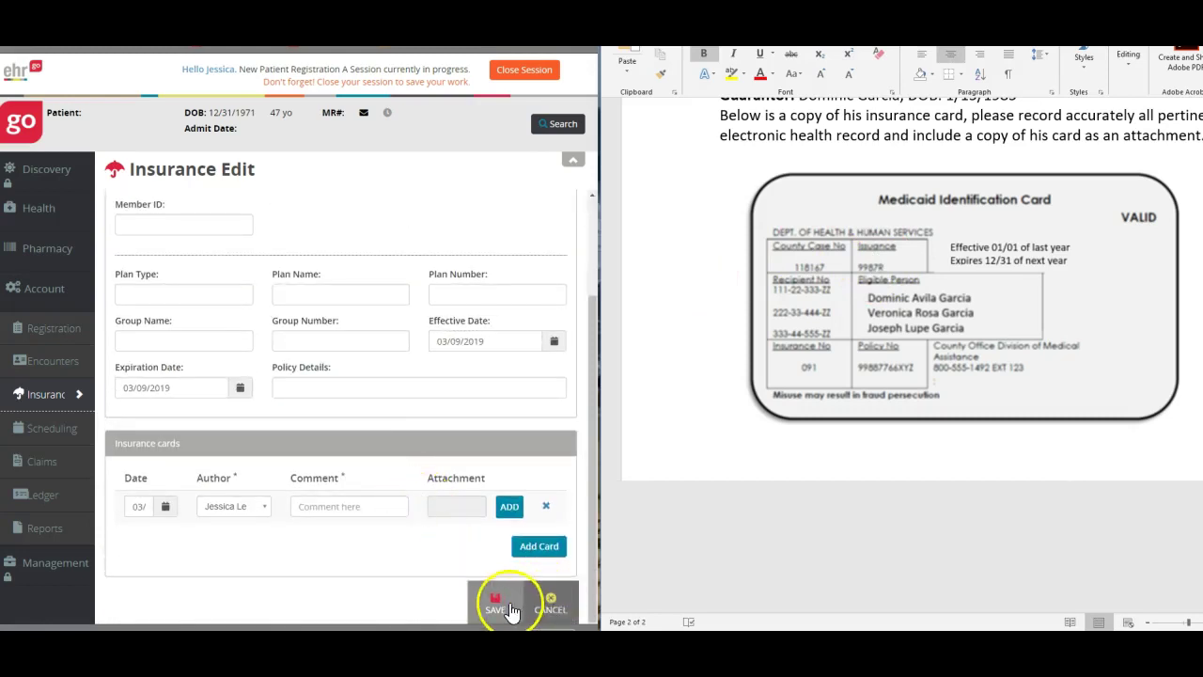
left_click(552, 606)
left_click(528, 73)
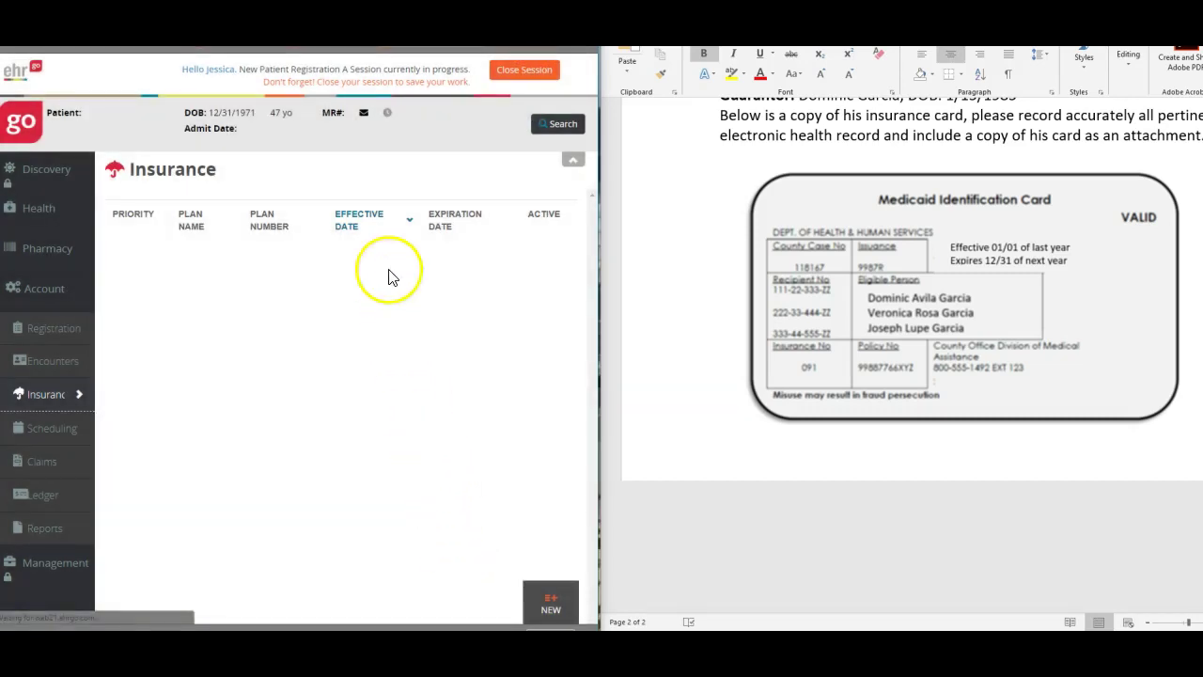
Step: Show the Download Work sessions listing the 03/09/2019 session
left_click(474, 179)
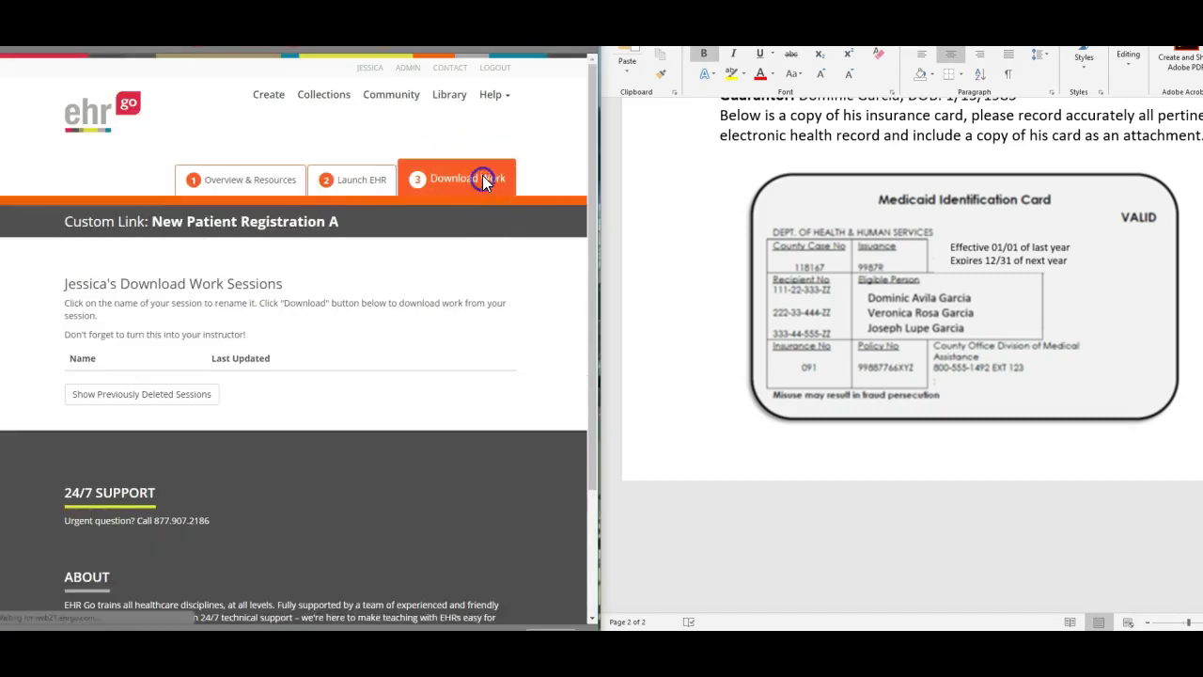